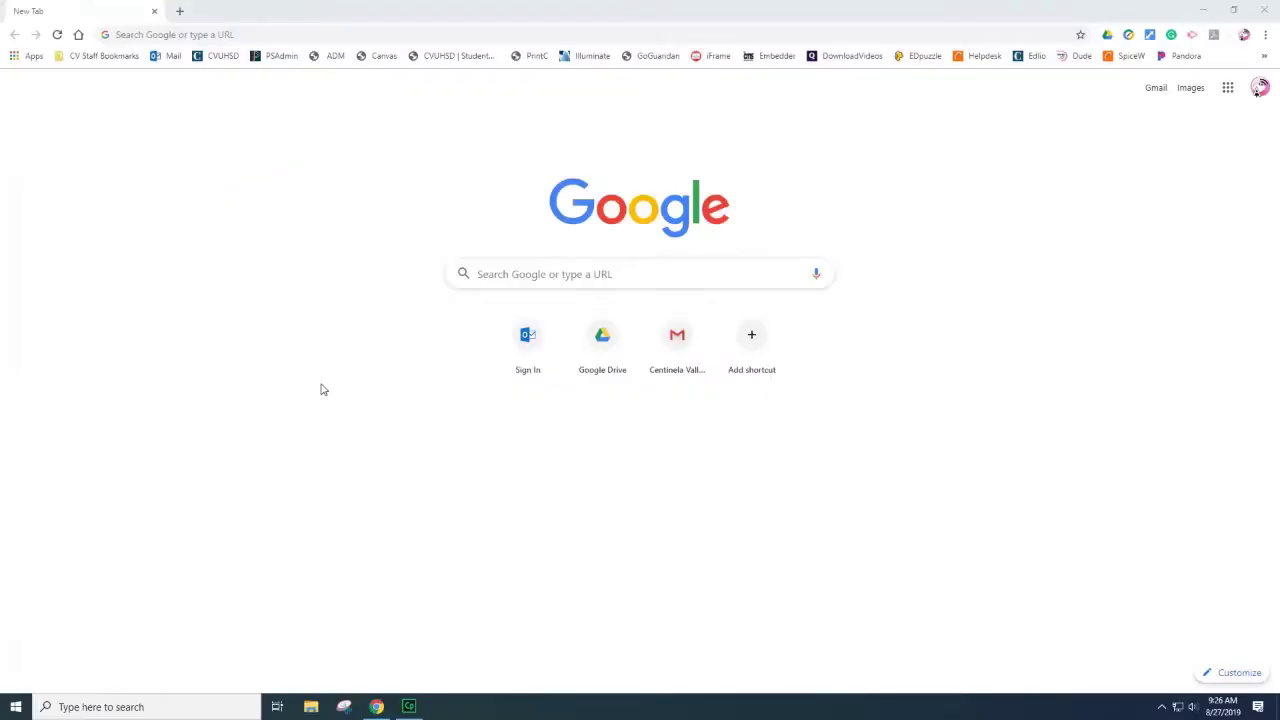
Open the CV Staff Bookmarks folder, then load the GoGuardian site by entering 'goguard'
{"action": "left_click", "coordinate": [102, 56]}
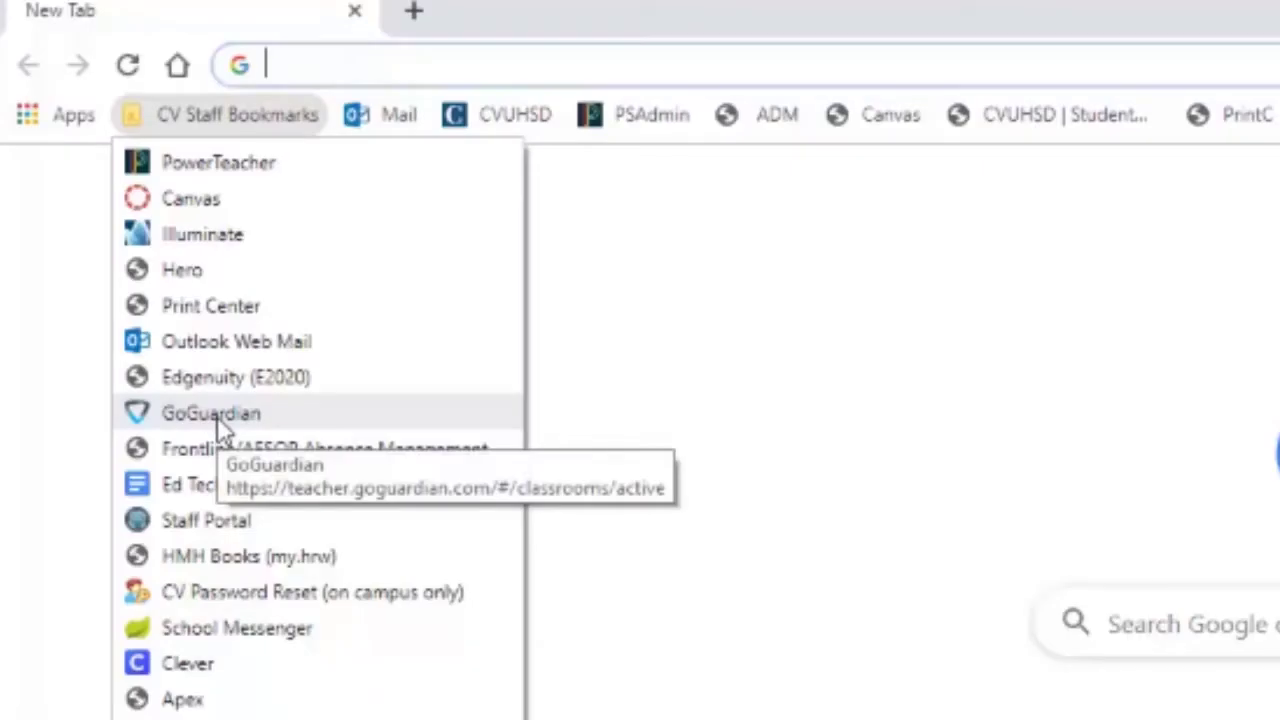
{"action": "left_click", "coordinate": [361, 65]}
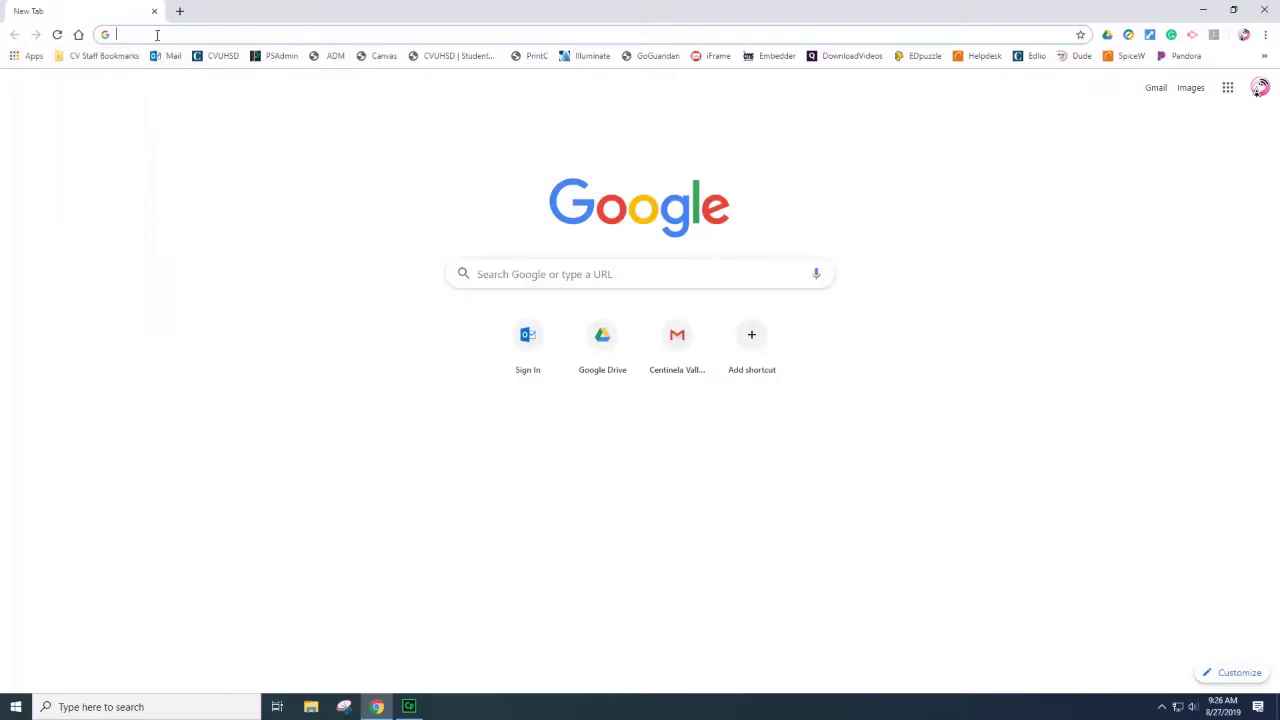
{"action": "type", "text": "goguard"}
{"action": "key", "text": "Return"}
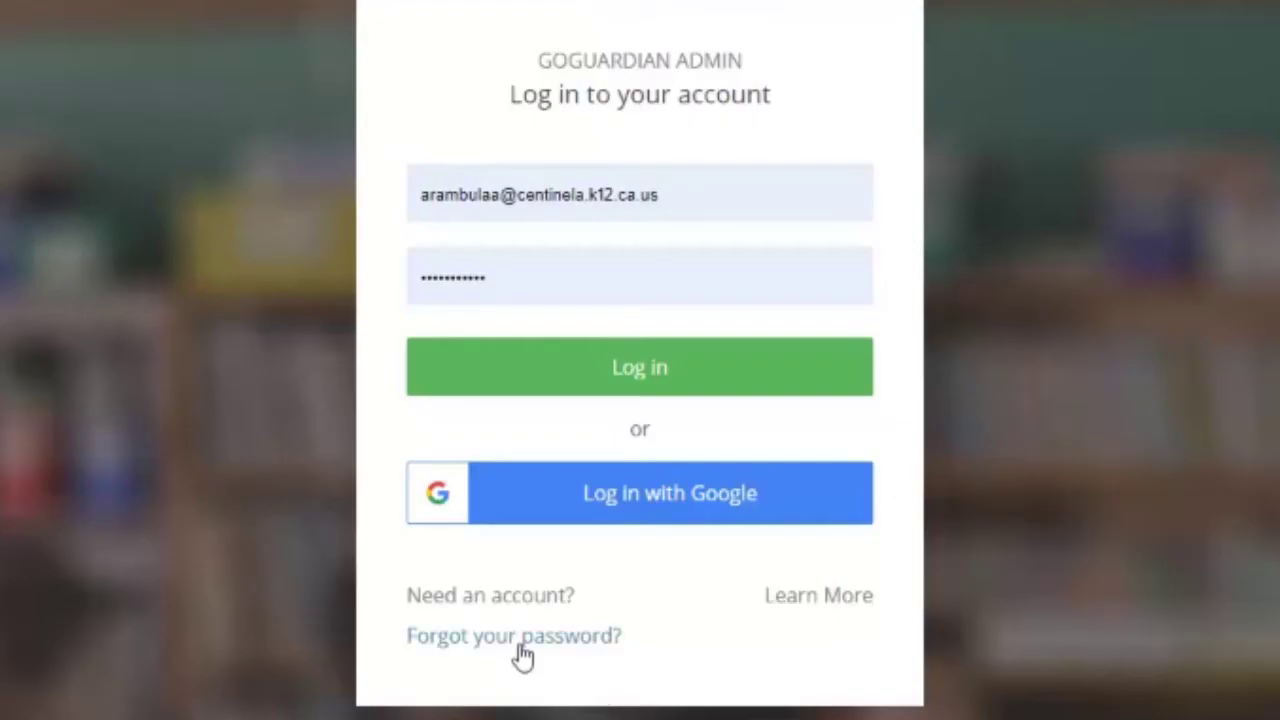
Choose 'Forgot your password?' on the GoGuardian Admin login page
{"action": "left_click", "coordinate": [521, 645]}
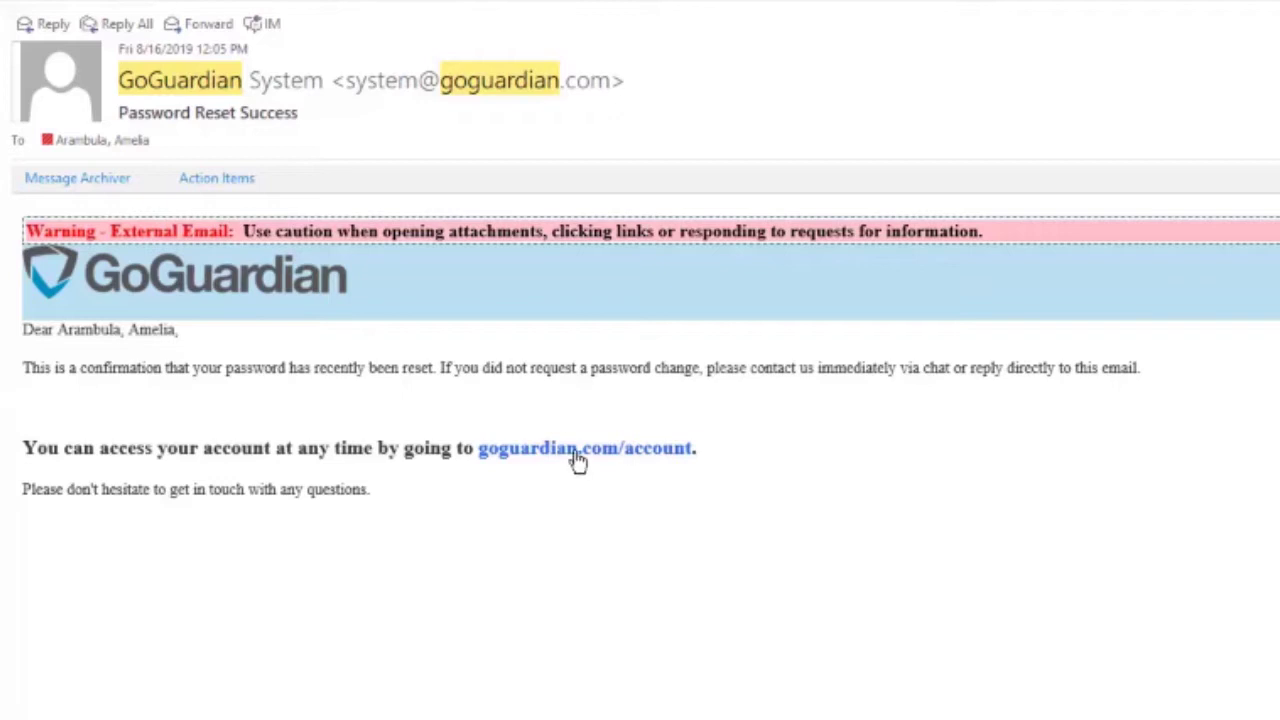
{"action": "mouse_move", "coordinate": [575, 460]}
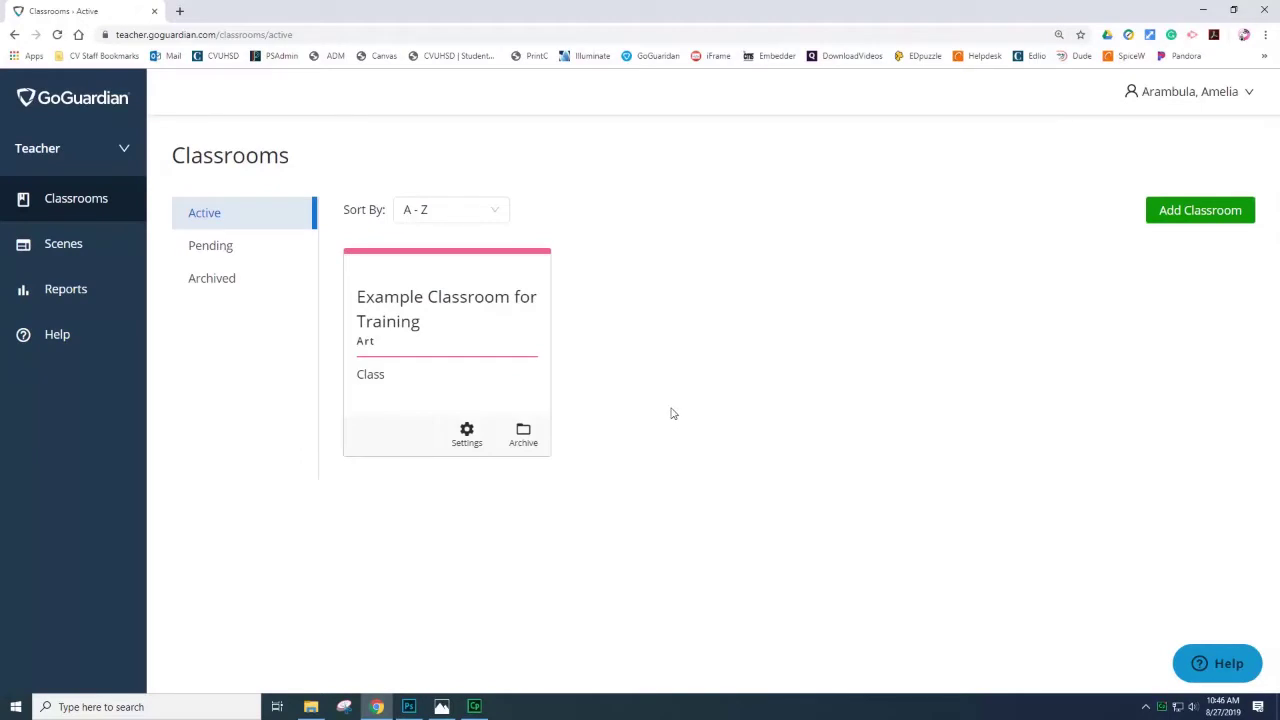
Open the Example Classroom for Training class and start a live session for it
{"action": "left_click", "coordinate": [450, 305]}
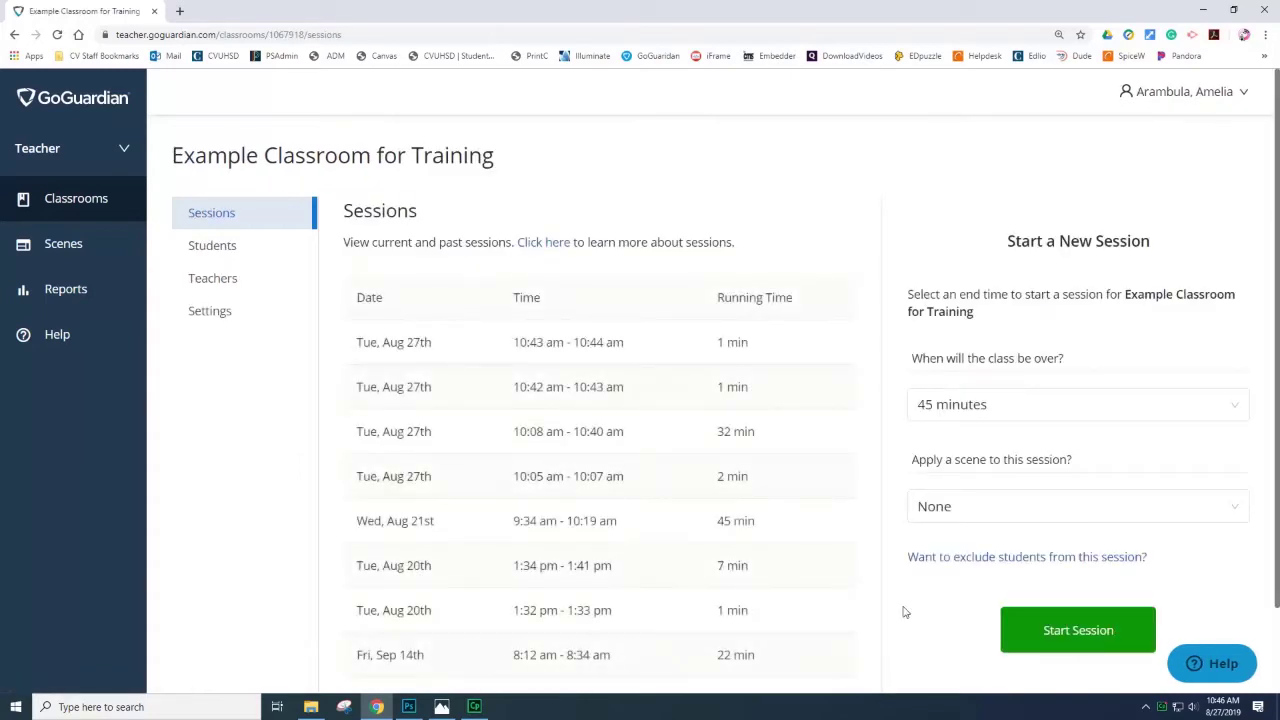
{"action": "left_click", "coordinate": [1056, 628]}
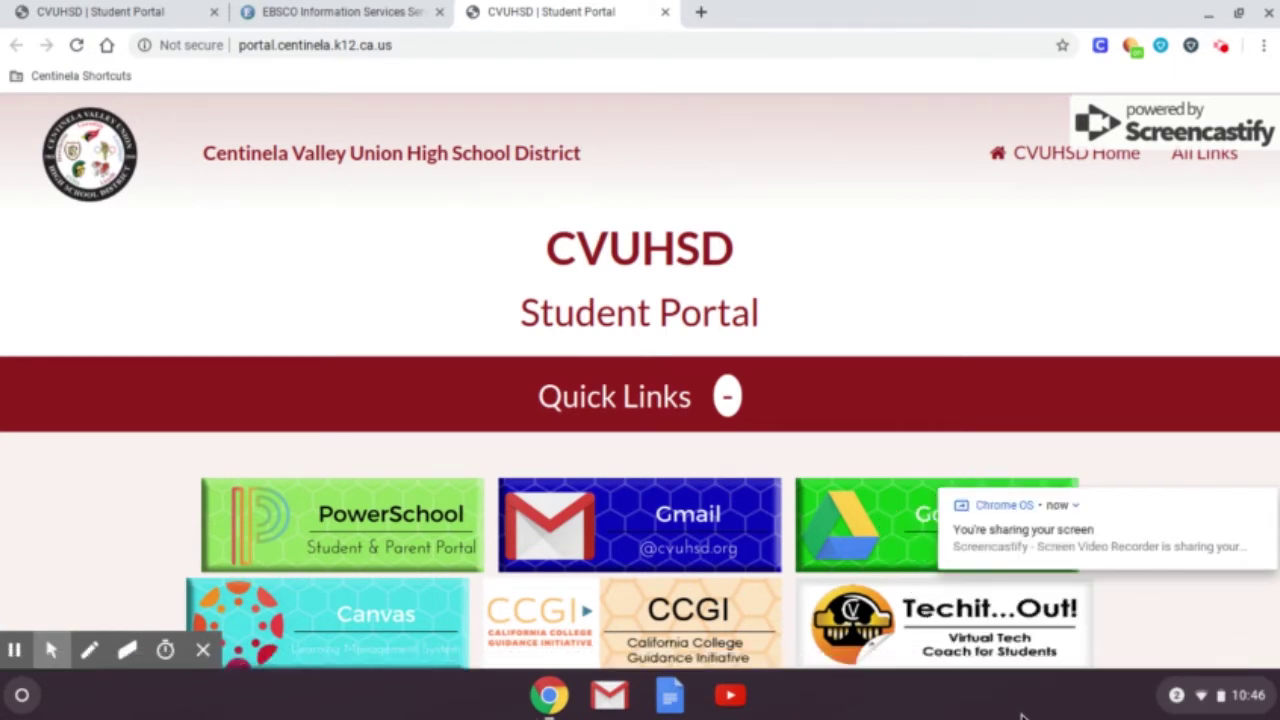
Dismiss the GoGuardian 'Connected' notification from the Chromebook system tray and close the panel
{"action": "left_click", "coordinate": [1203, 695]}
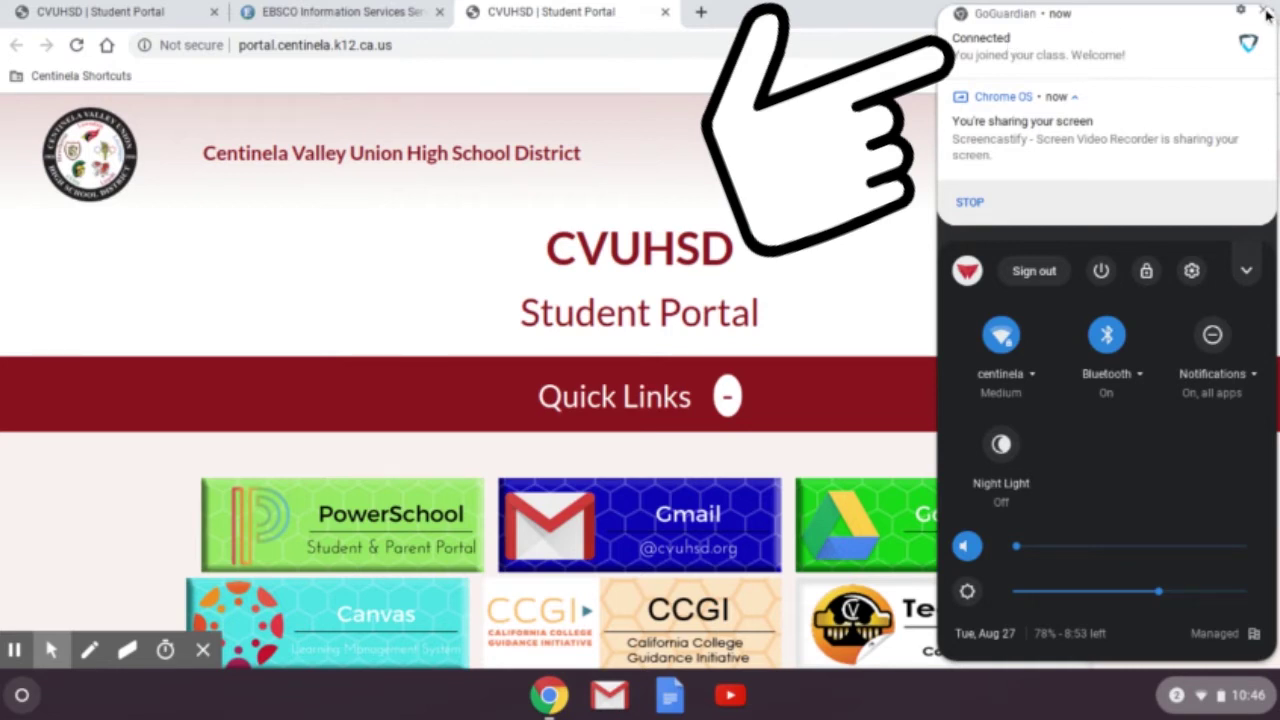
{"action": "left_click", "coordinate": [1263, 10]}
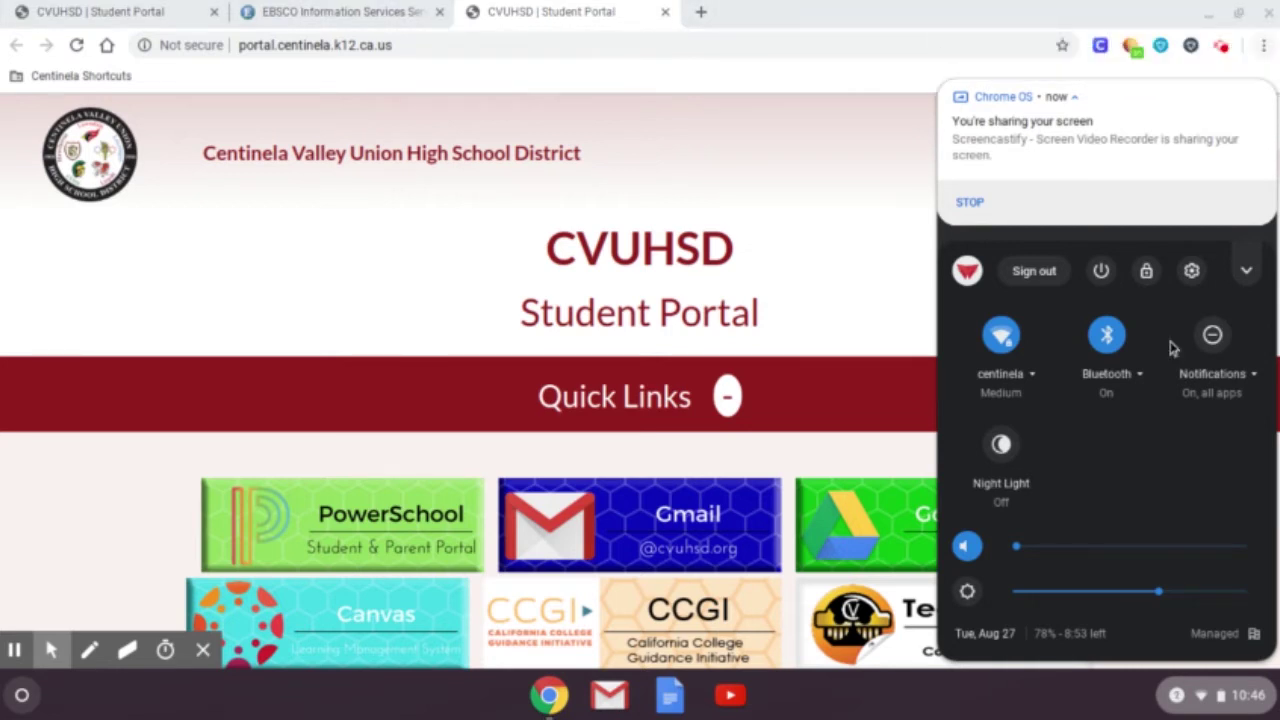
{"action": "left_click", "coordinate": [858, 283]}
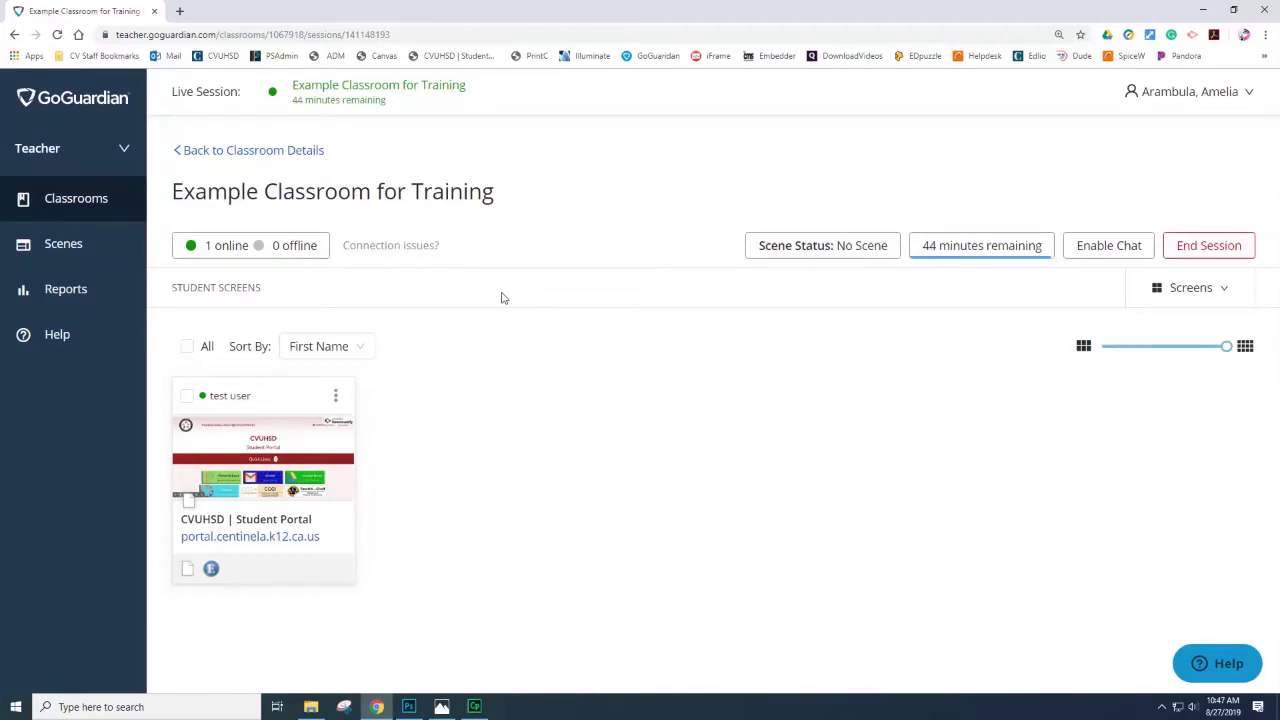
{"action": "left_click", "coordinate": [230, 247]}
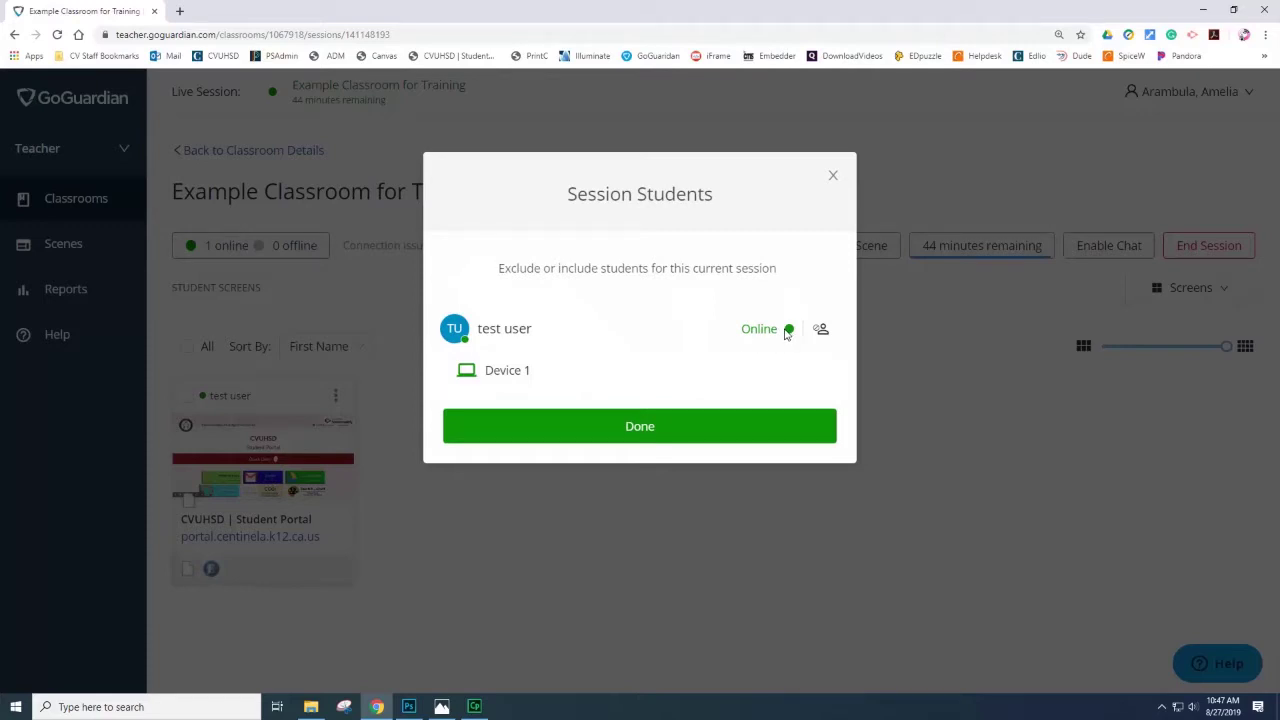
{"action": "left_click", "coordinate": [610, 433]}
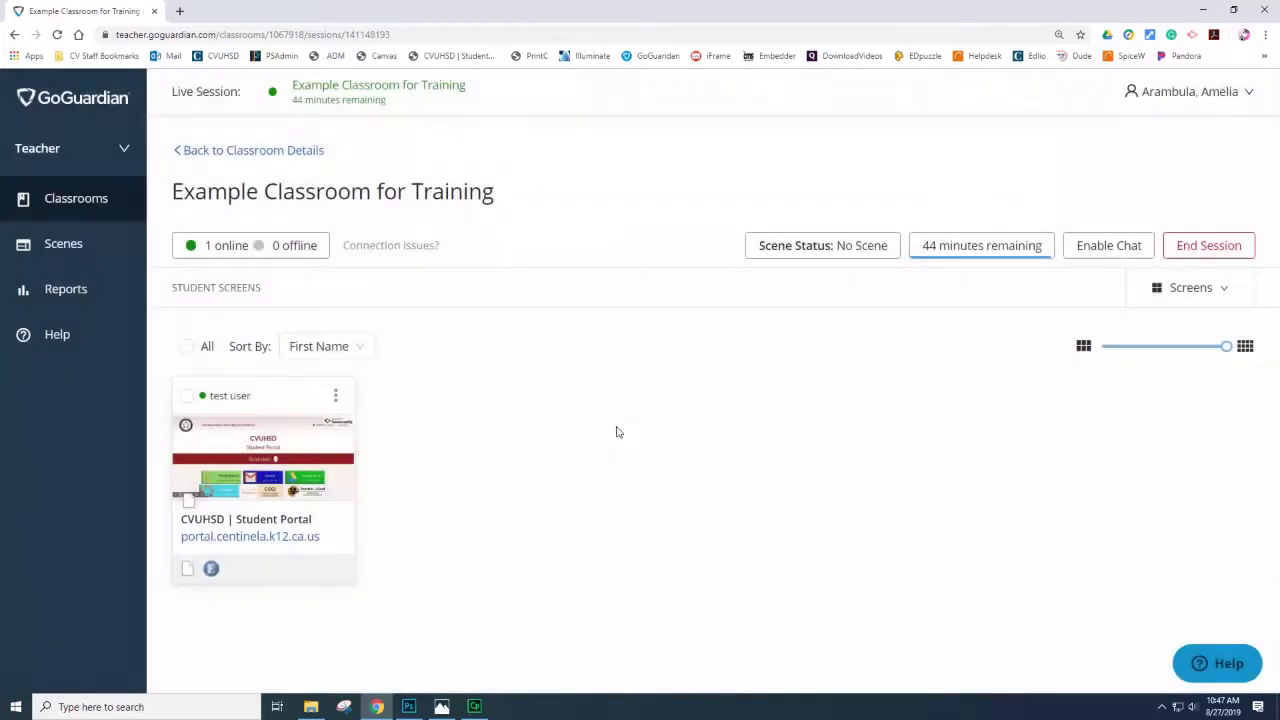
Adjust the screens-per-row grid slider and select all students, including the test user
{"action": "left_click", "coordinate": [1226, 291]}
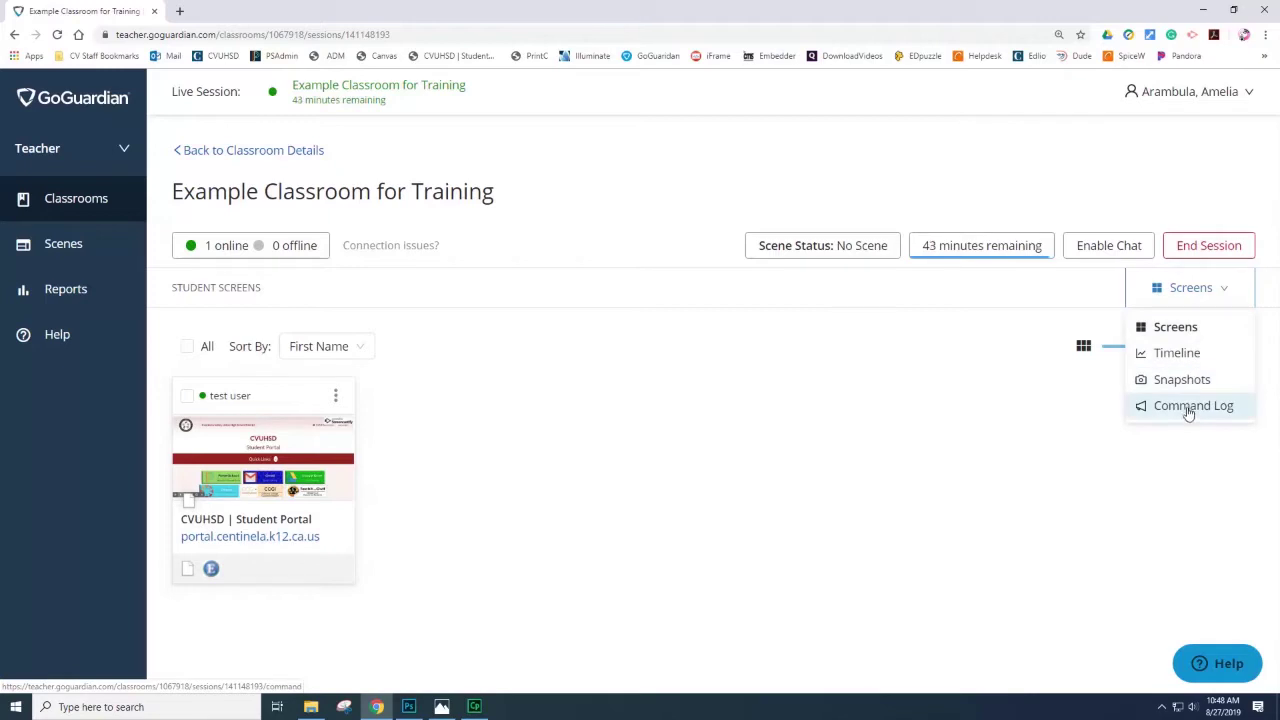
{"action": "left_click", "coordinate": [838, 364]}
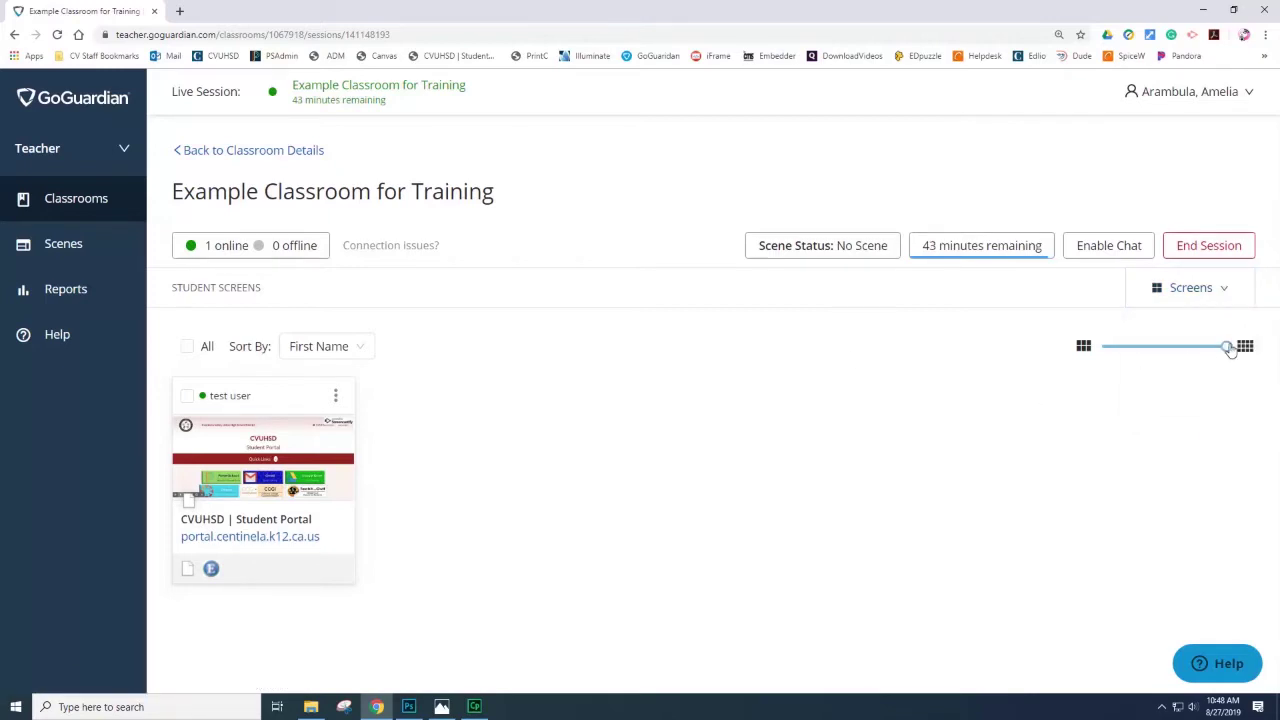
{"action": "mouse_move", "coordinate": [1222, 350]}
{"action": "left_mouse_down"}
{"action": "mouse_move", "coordinate": [1130, 352]}
{"action": "mouse_move", "coordinate": [1226, 346]}
{"action": "left_mouse_up"}
{"action": "left_click", "coordinate": [187, 346]}
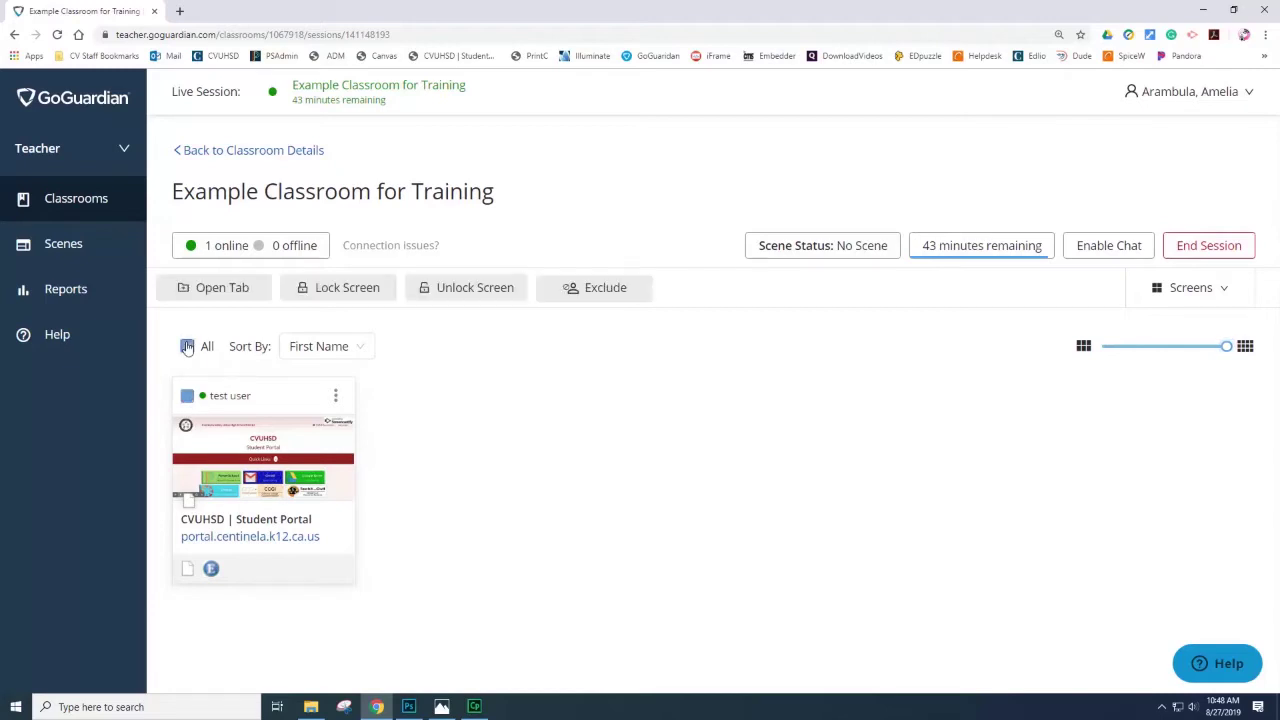
{"action": "left_click", "coordinate": [188, 398]}
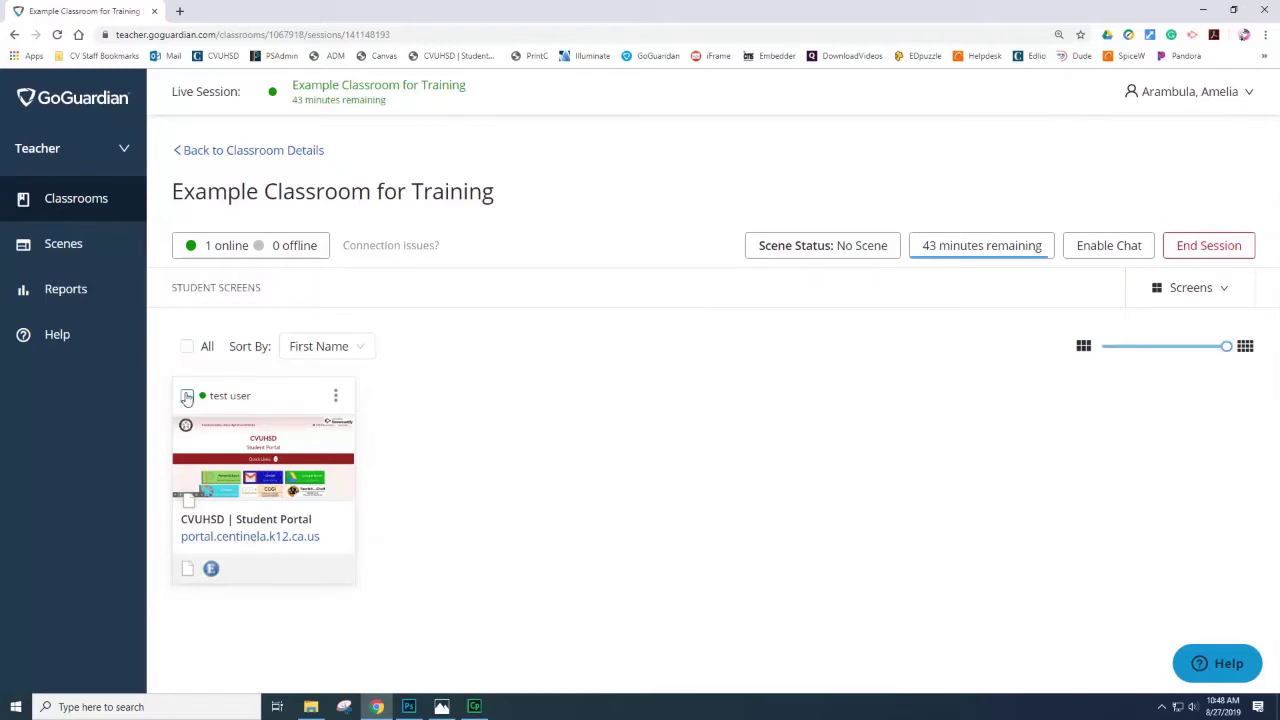
{"action": "left_click", "coordinate": [188, 398]}
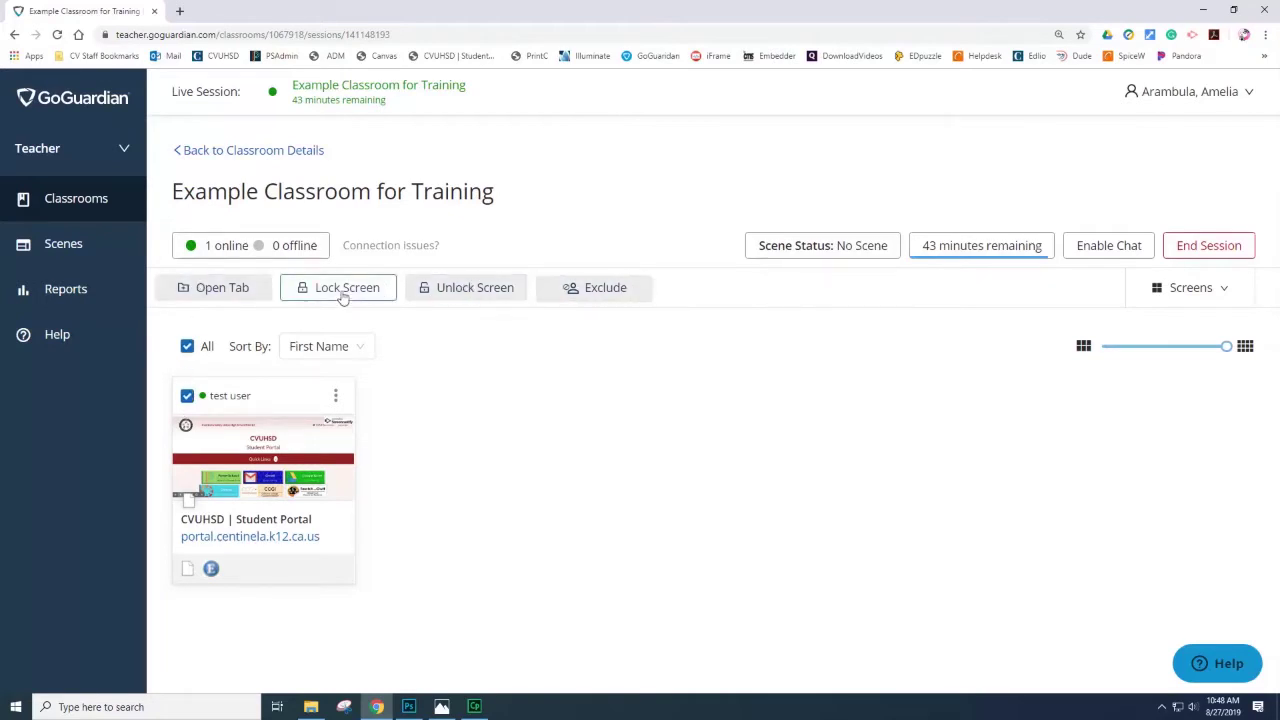
Check the test user's action menu, then turn session chat on and back off
{"action": "left_click", "coordinate": [337, 398]}
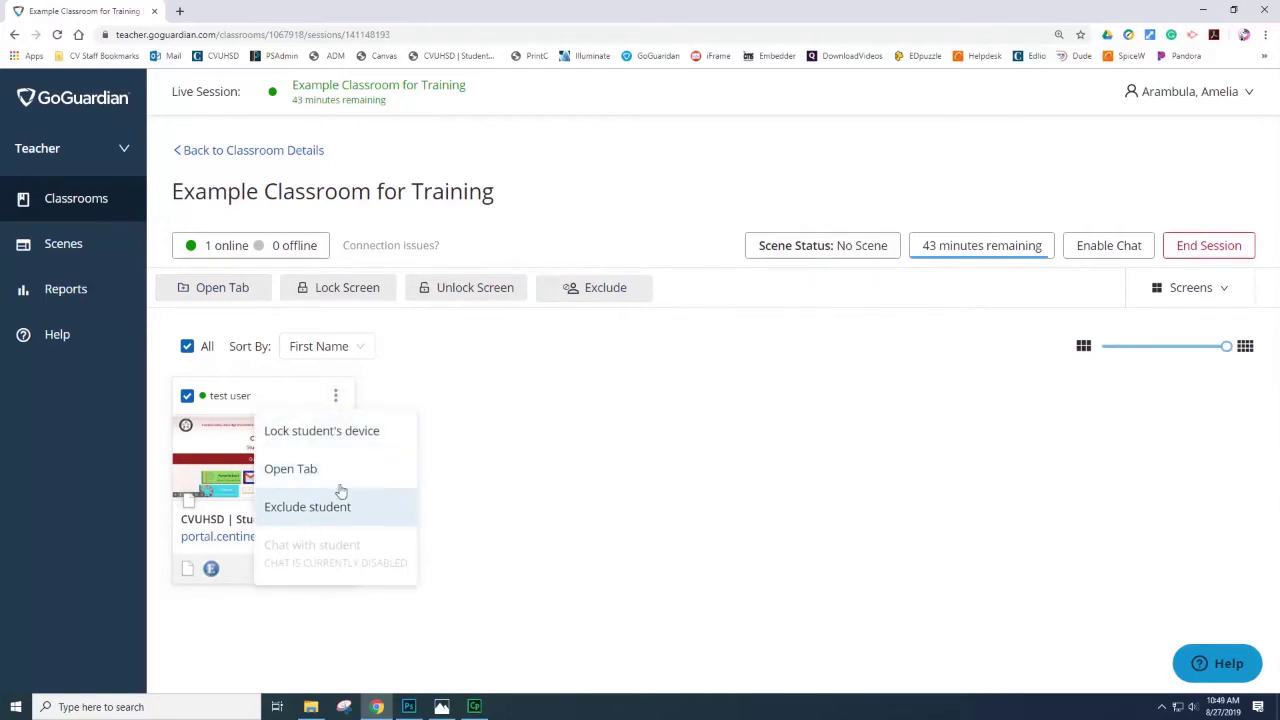
{"action": "left_click", "coordinate": [443, 420]}
{"action": "left_click", "coordinate": [1097, 248]}
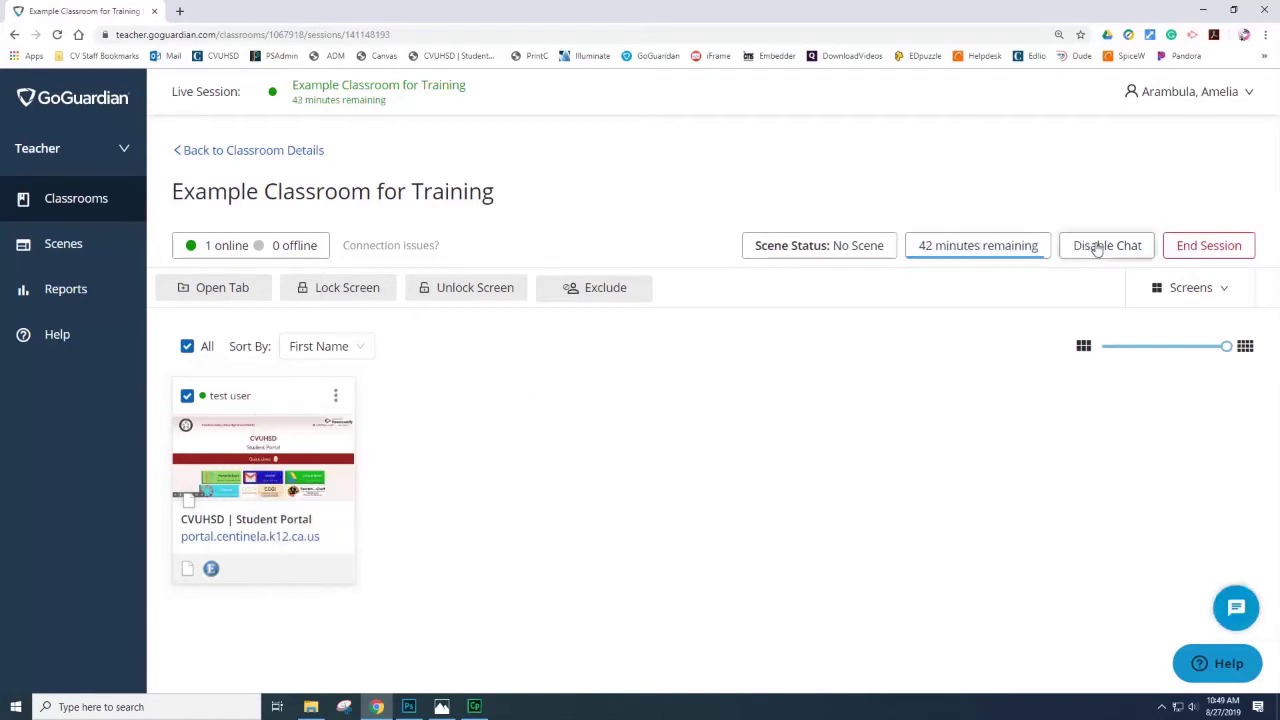
{"action": "left_click", "coordinate": [335, 396]}
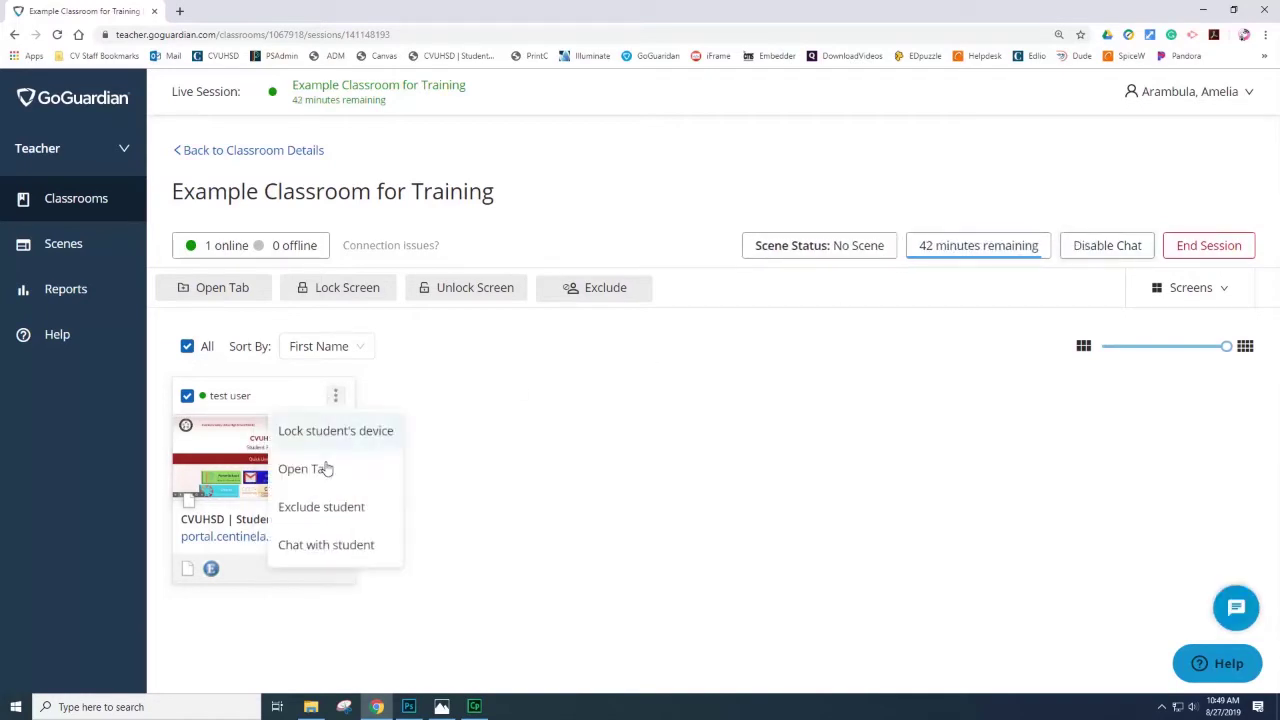
{"action": "left_click", "coordinate": [322, 545]}
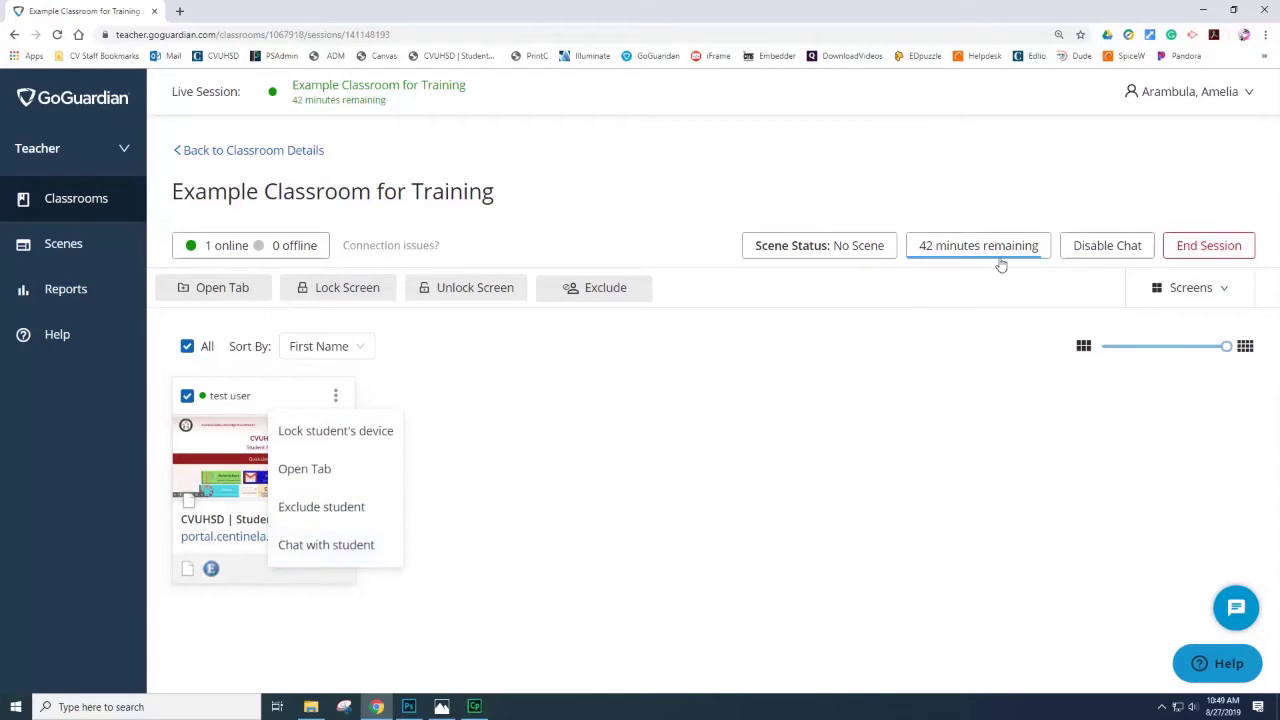
{"action": "left_click", "coordinate": [1125, 248]}
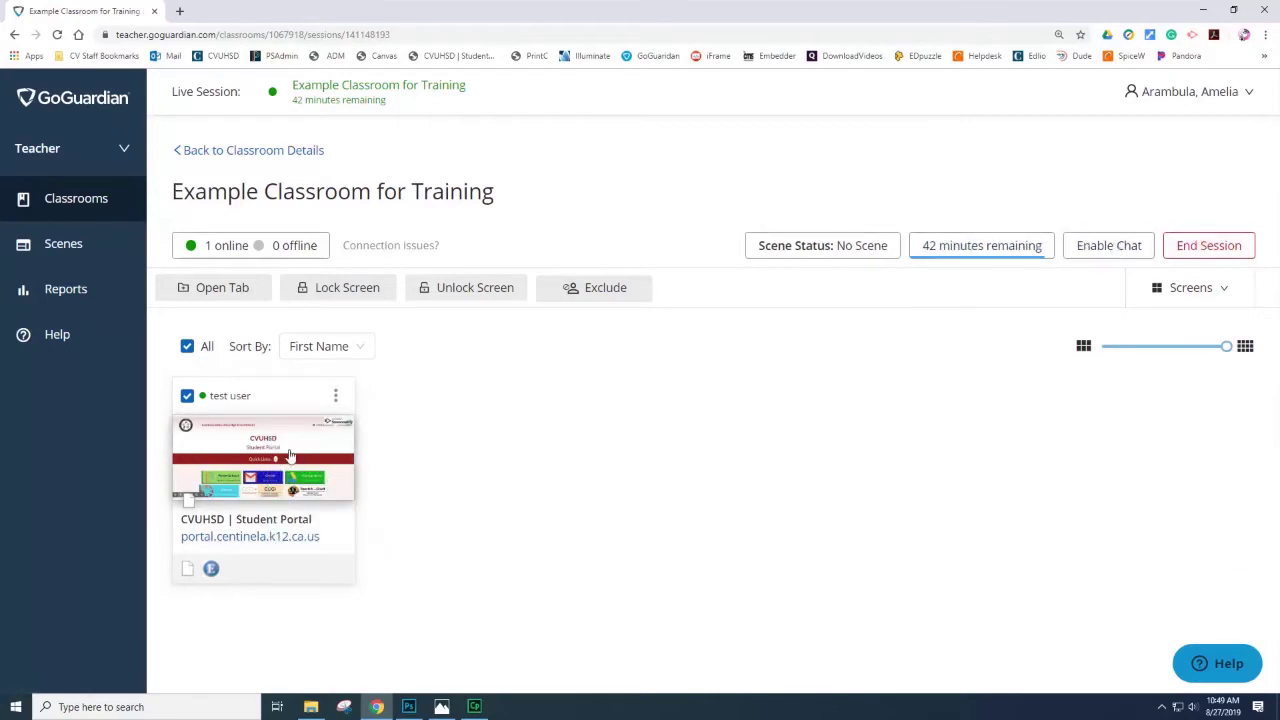
Close the student's Student Portal tab from their enlarged screen view, then exit the view
{"action": "left_click", "coordinate": [285, 455]}
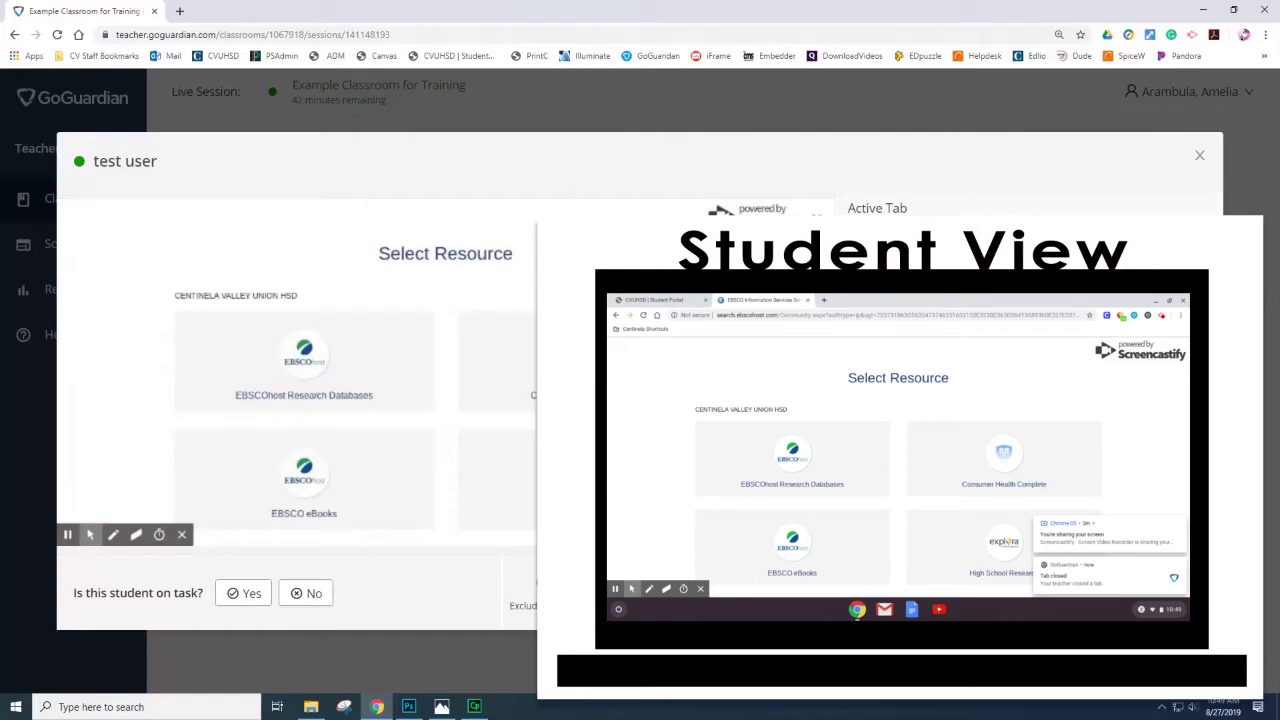
{"action": "left_click", "coordinate": [1199, 155]}
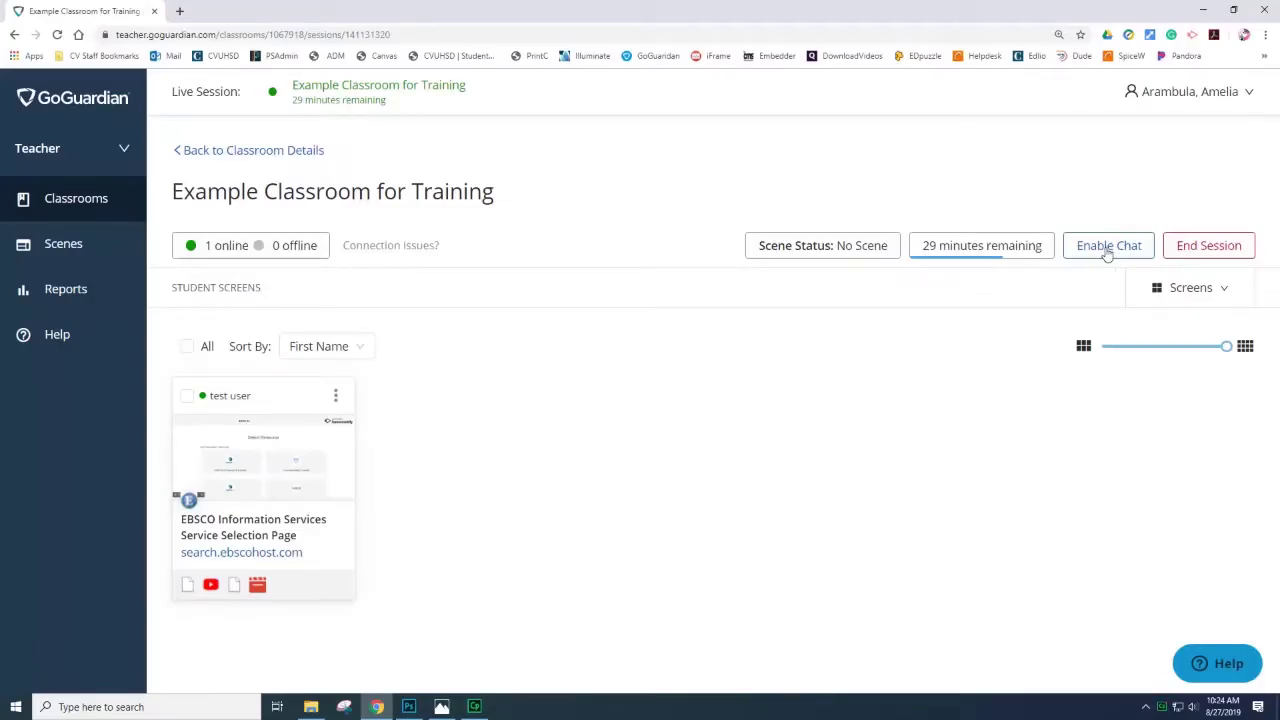
Enable chat and send the test user 'Hello What are you doing?' and 'Close Youtube'
{"action": "left_click", "coordinate": [1107, 247]}
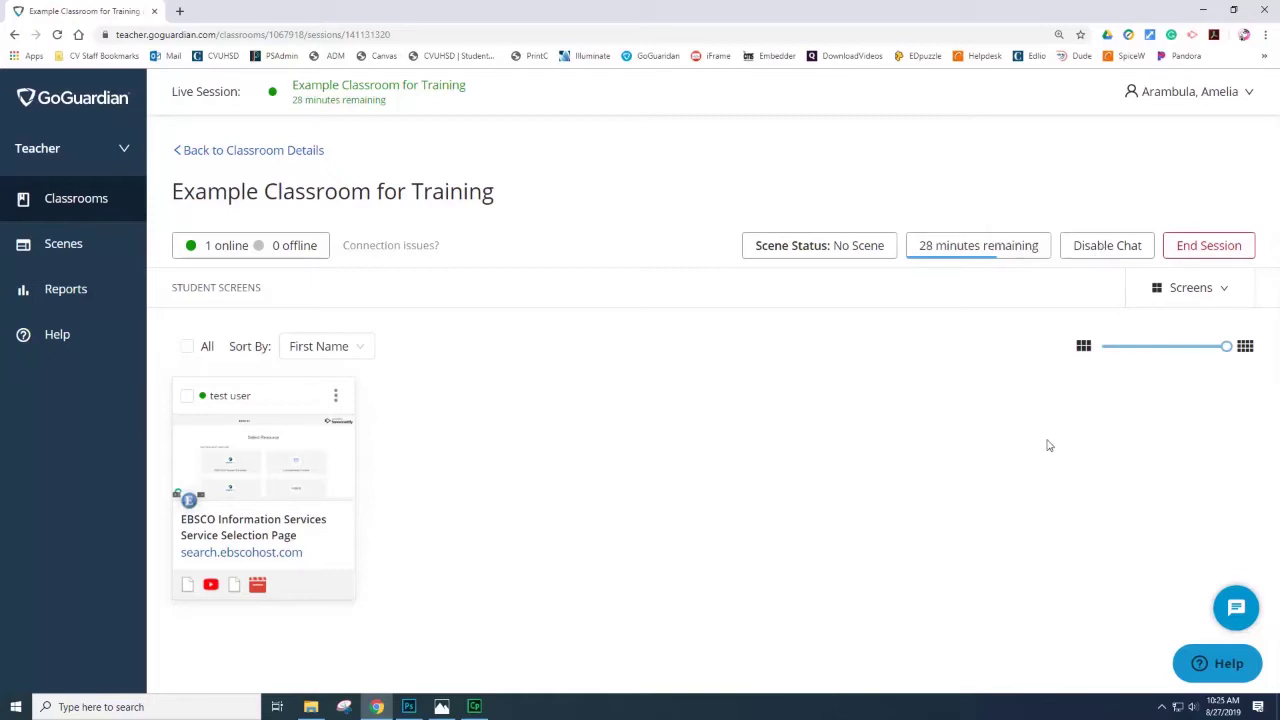
{"action": "left_click", "coordinate": [1237, 608]}
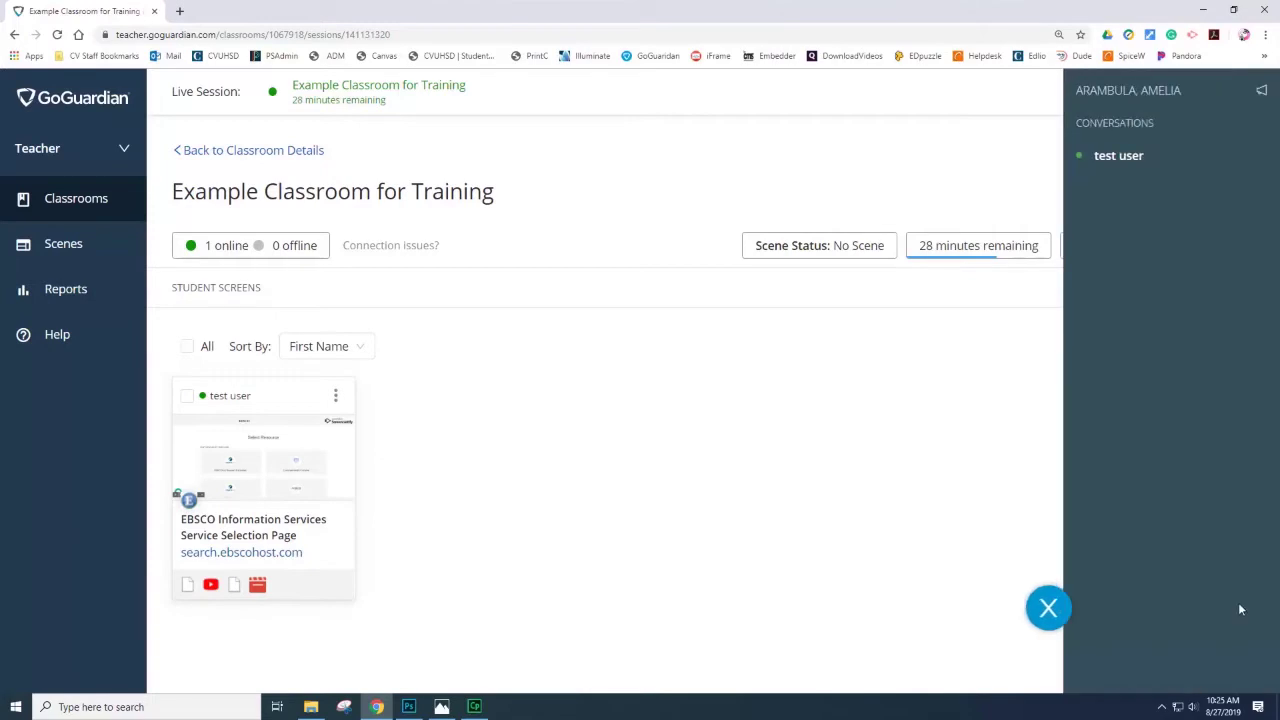
{"action": "left_click", "coordinate": [1118, 156]}
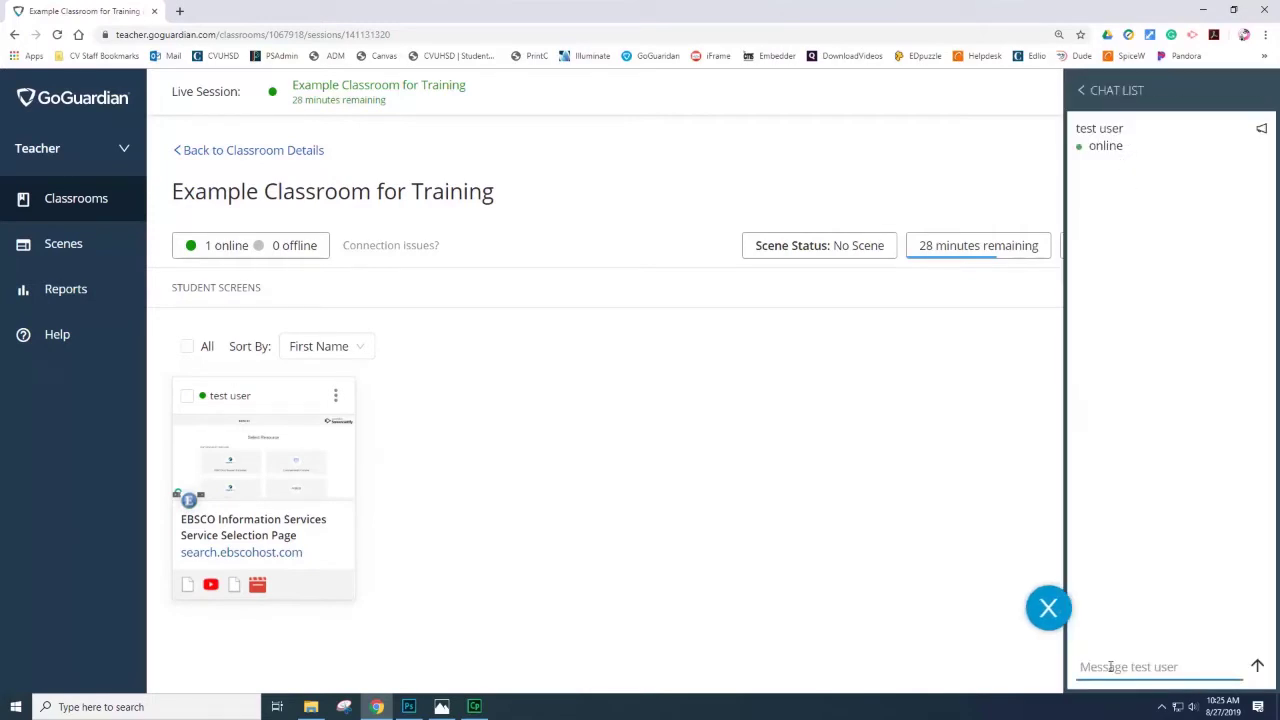
{"action": "type", "text": "Hello What are you doing?"}
{"action": "key", "text": "Return"}
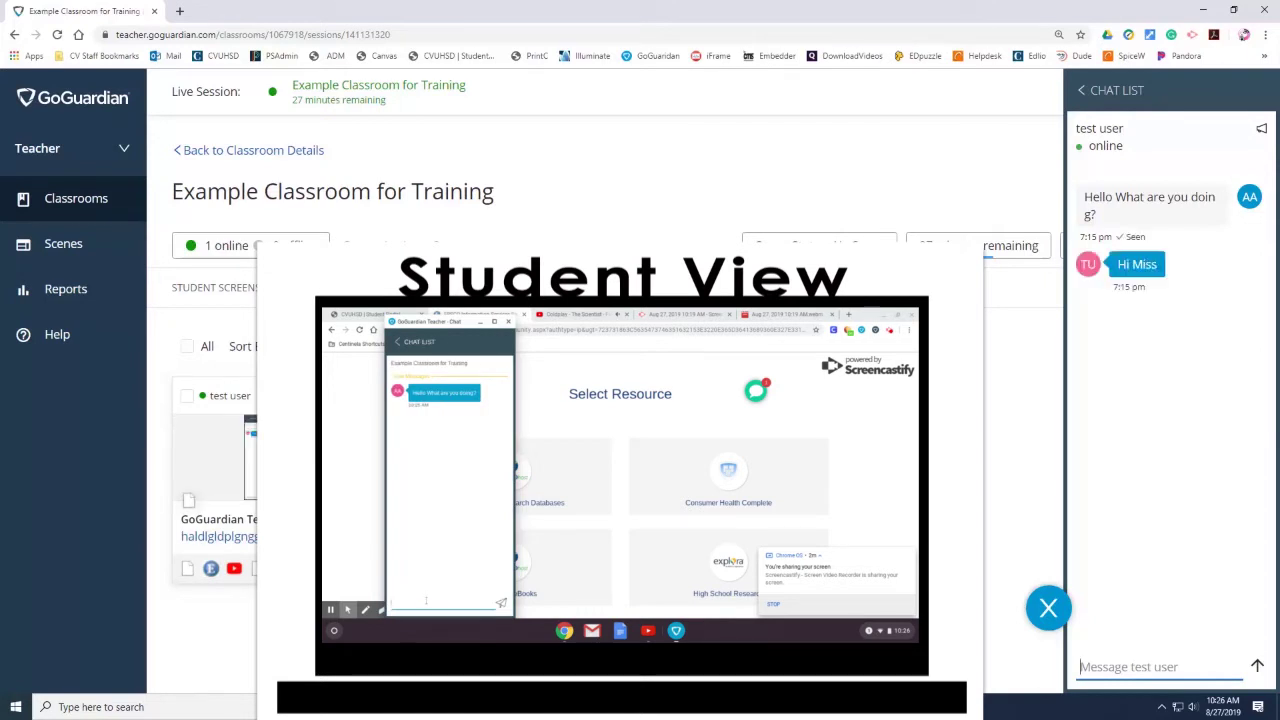
{"action": "type", "text": "Close Youtube"}
{"action": "key", "text": "Return"}
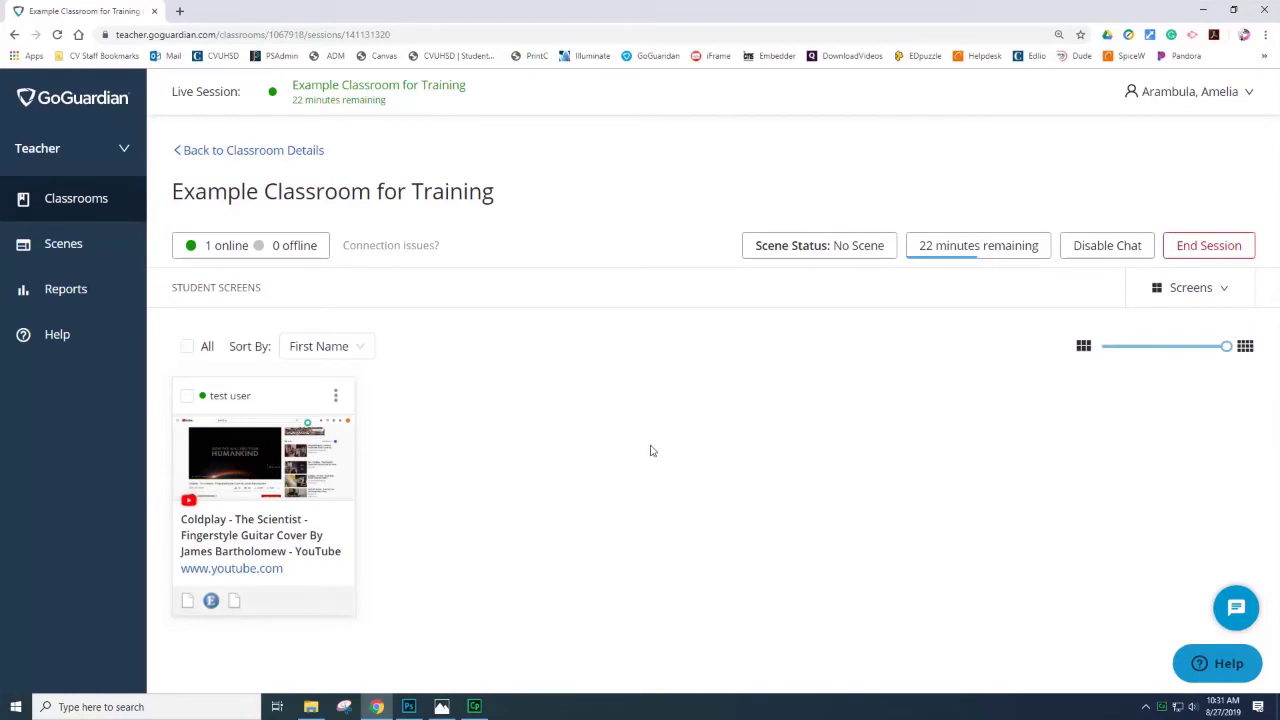
Switch session chat off with Disable Chat
{"action": "left_click", "coordinate": [1116, 247]}
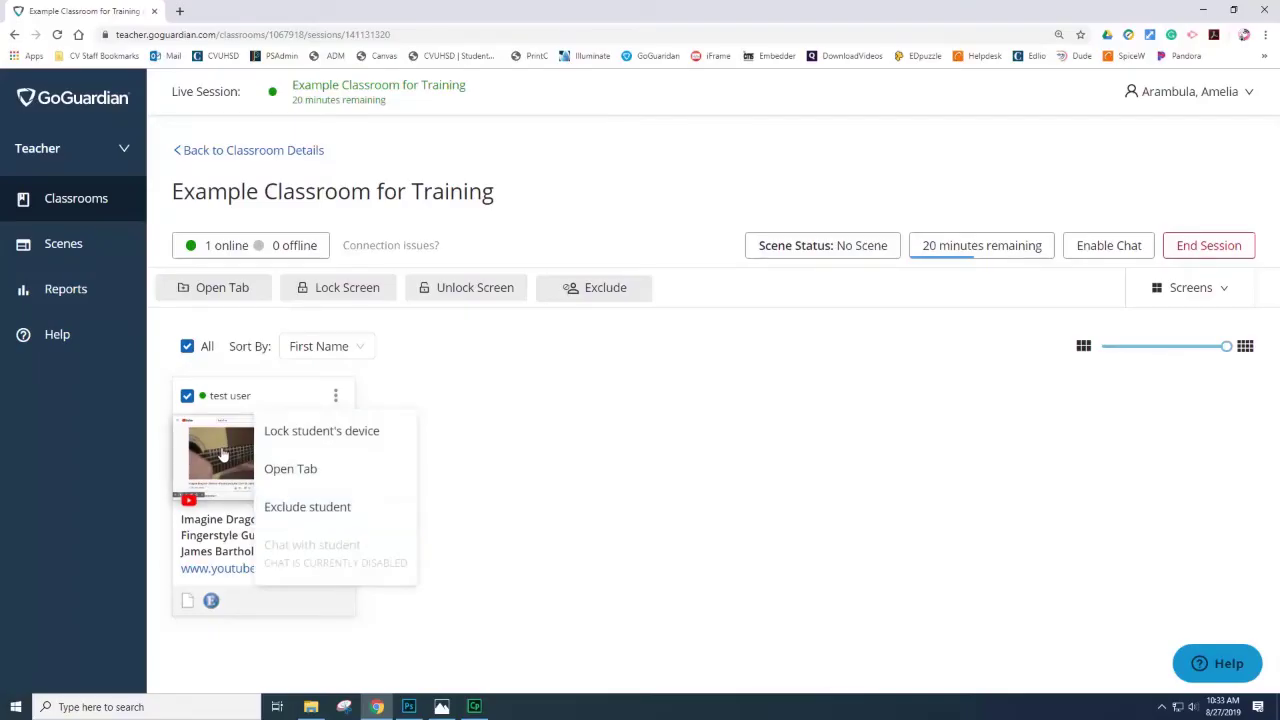
Close the test user's YouTube tab from their enlarged screen view
{"action": "left_click", "coordinate": [541, 472]}
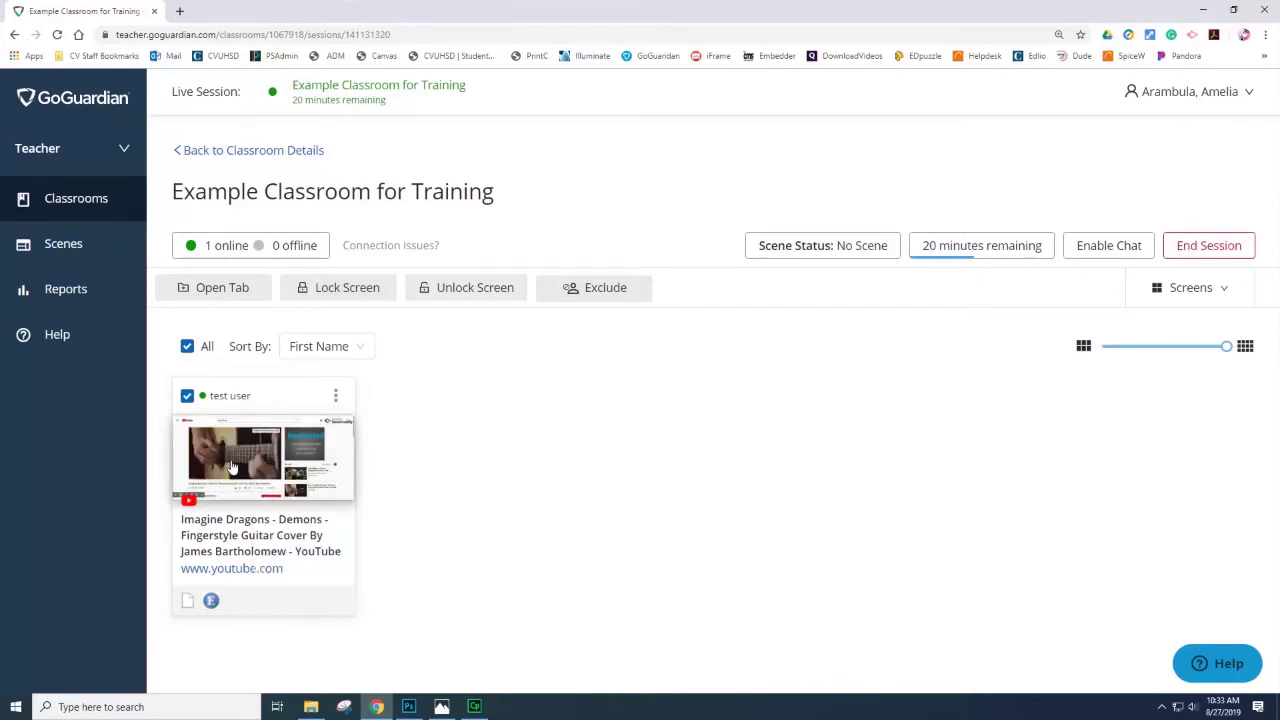
{"action": "left_click", "coordinate": [241, 460]}
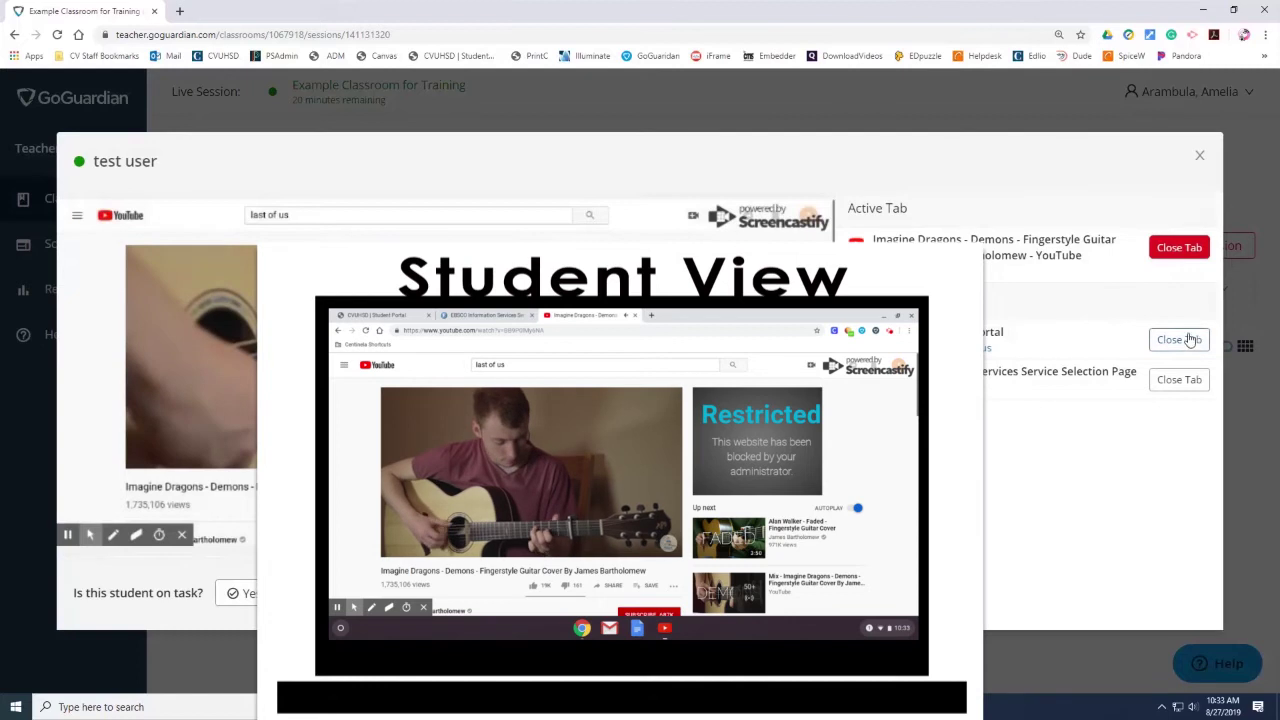
{"action": "left_click", "coordinate": [1188, 252]}
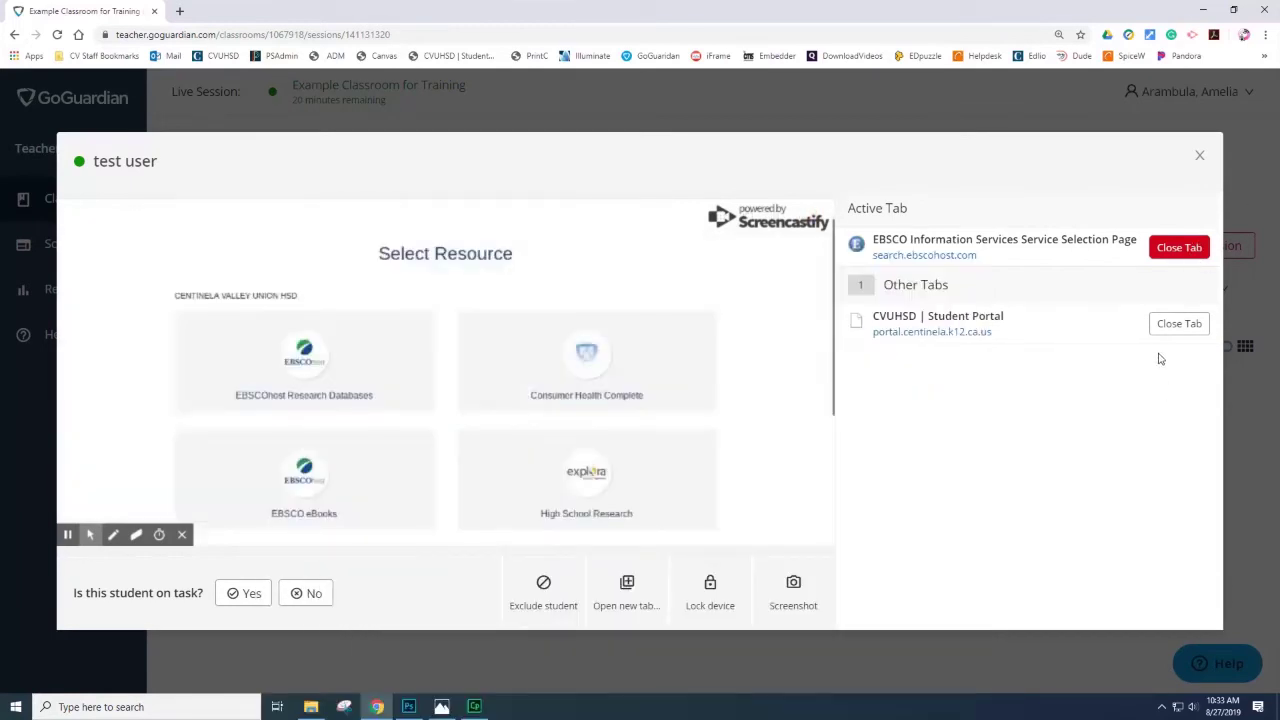
{"action": "left_click", "coordinate": [1200, 156]}
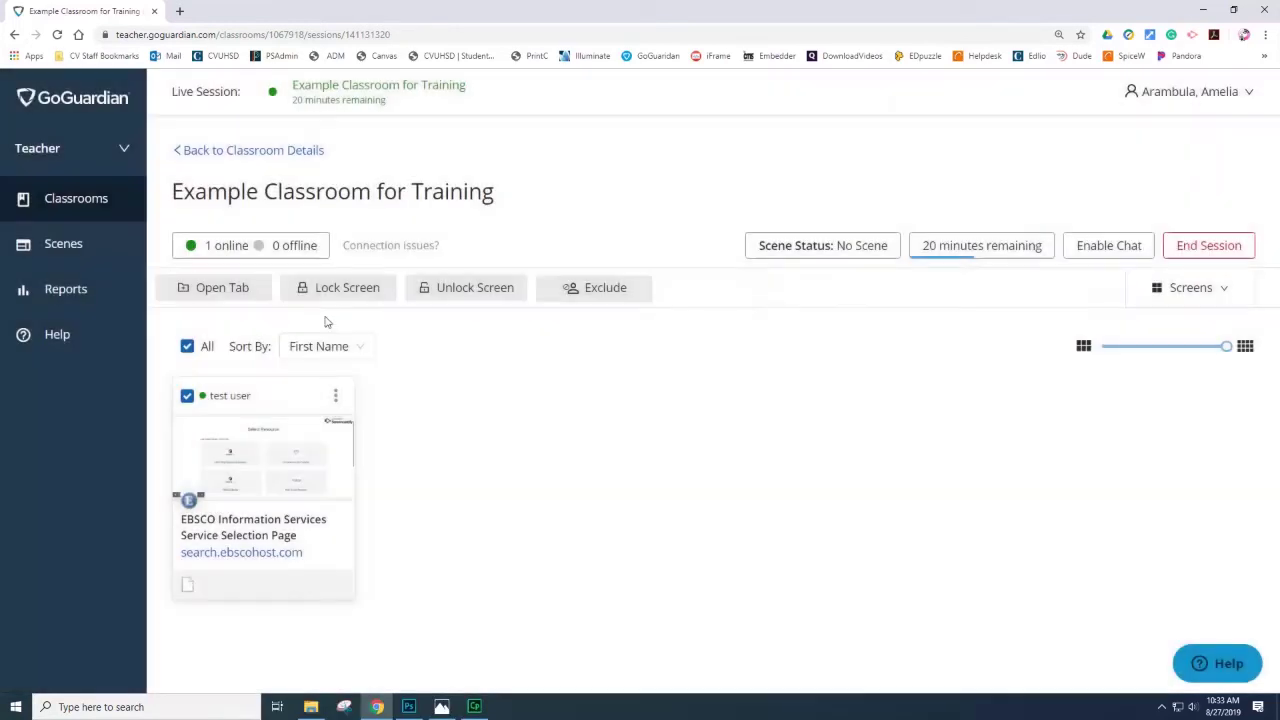
{"action": "left_click", "coordinate": [335, 396]}
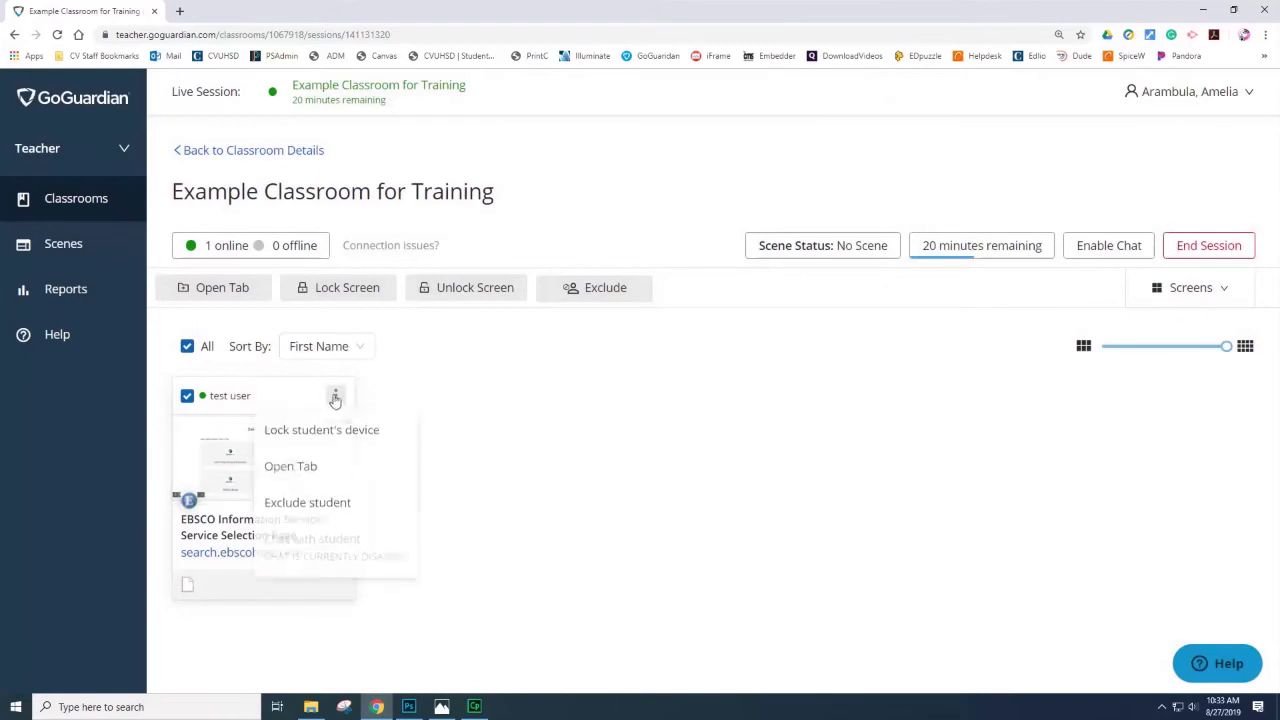
{"action": "left_click", "coordinate": [288, 469]}
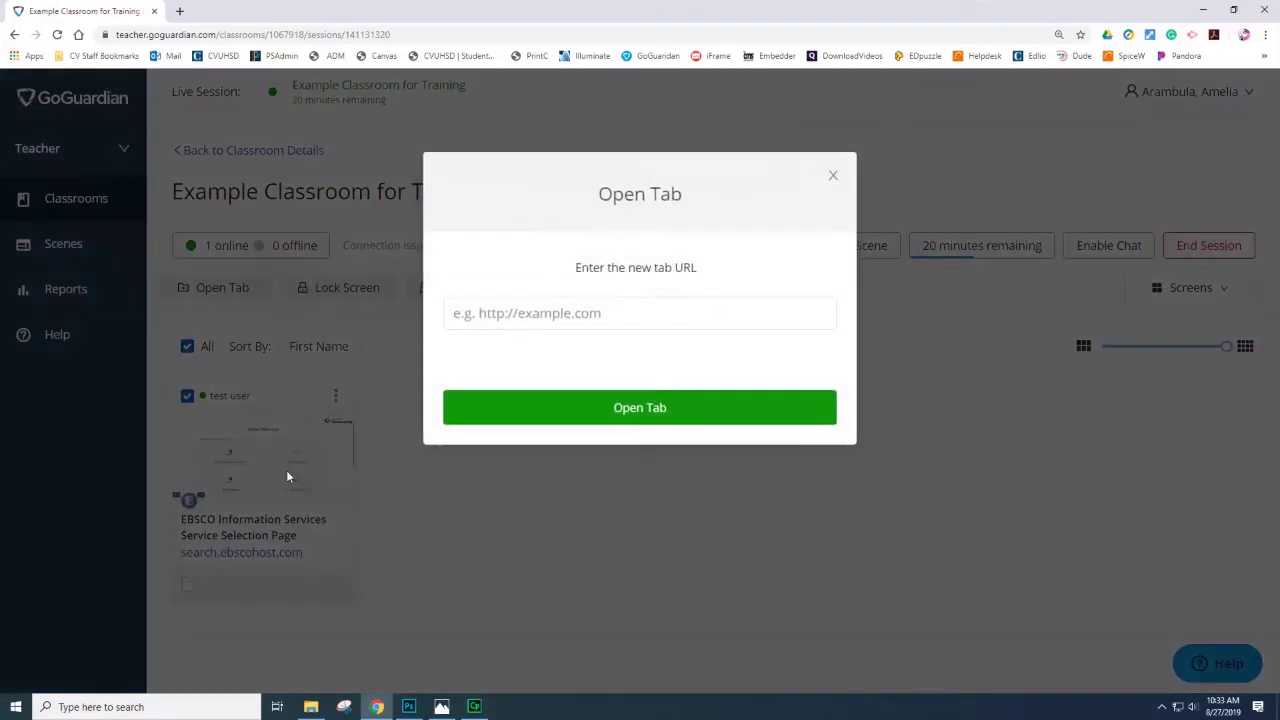
{"action": "left_click", "coordinate": [575, 313]}
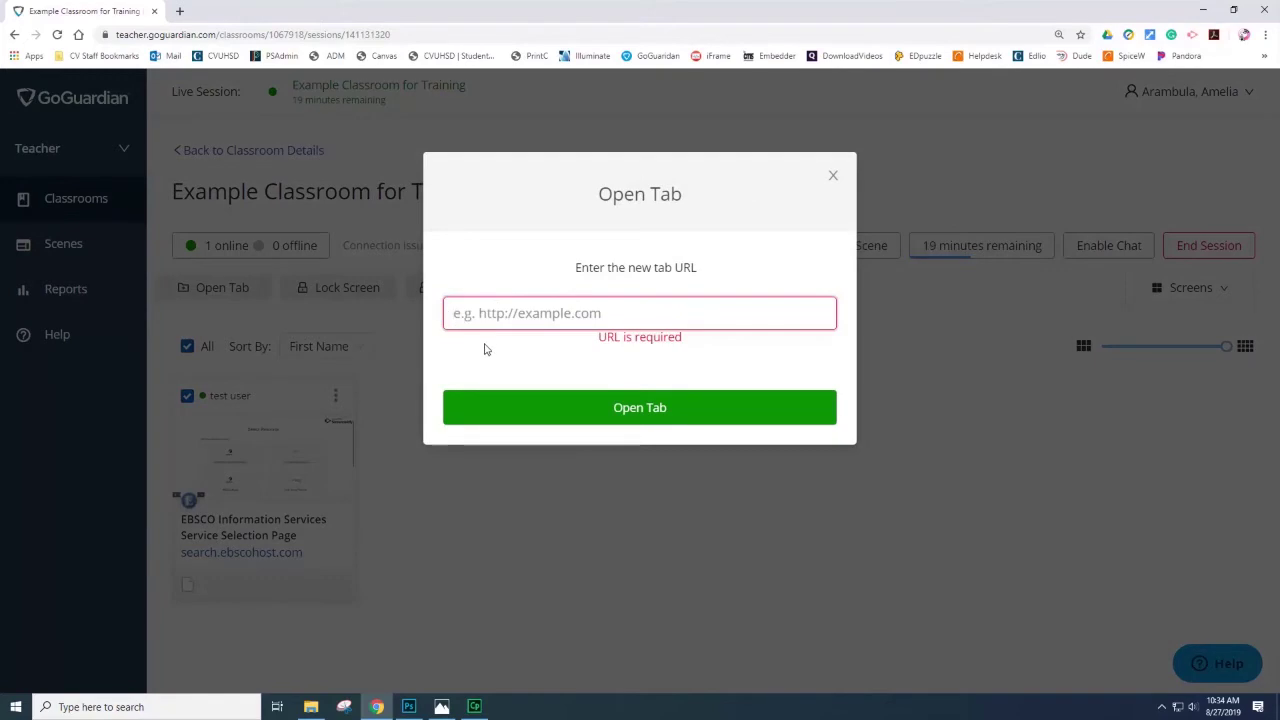
{"action": "type", "text": "http://portal.centinela.k12.ca.us/"}
{"action": "left_click", "coordinate": [651, 409]}
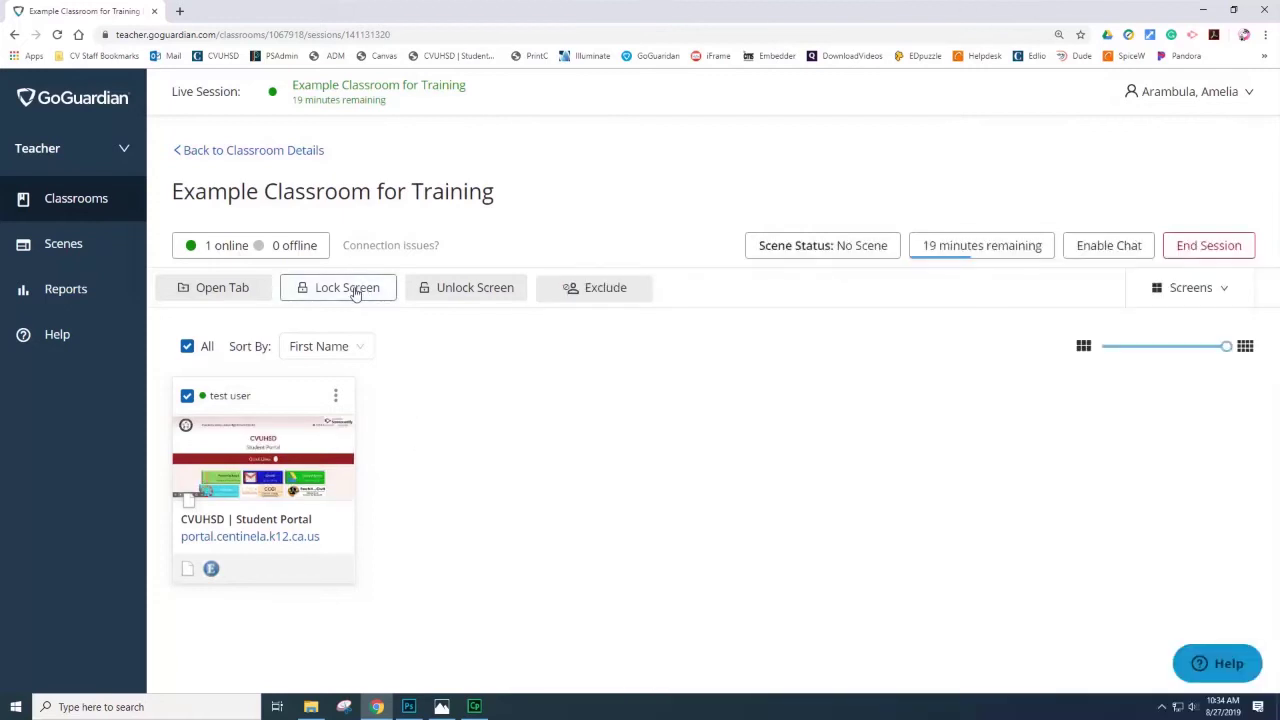
Lock the student's device with the message 'Red Light - Eyes on me!'
{"action": "left_click", "coordinate": [355, 290]}
{"action": "left_click", "coordinate": [580, 314]}
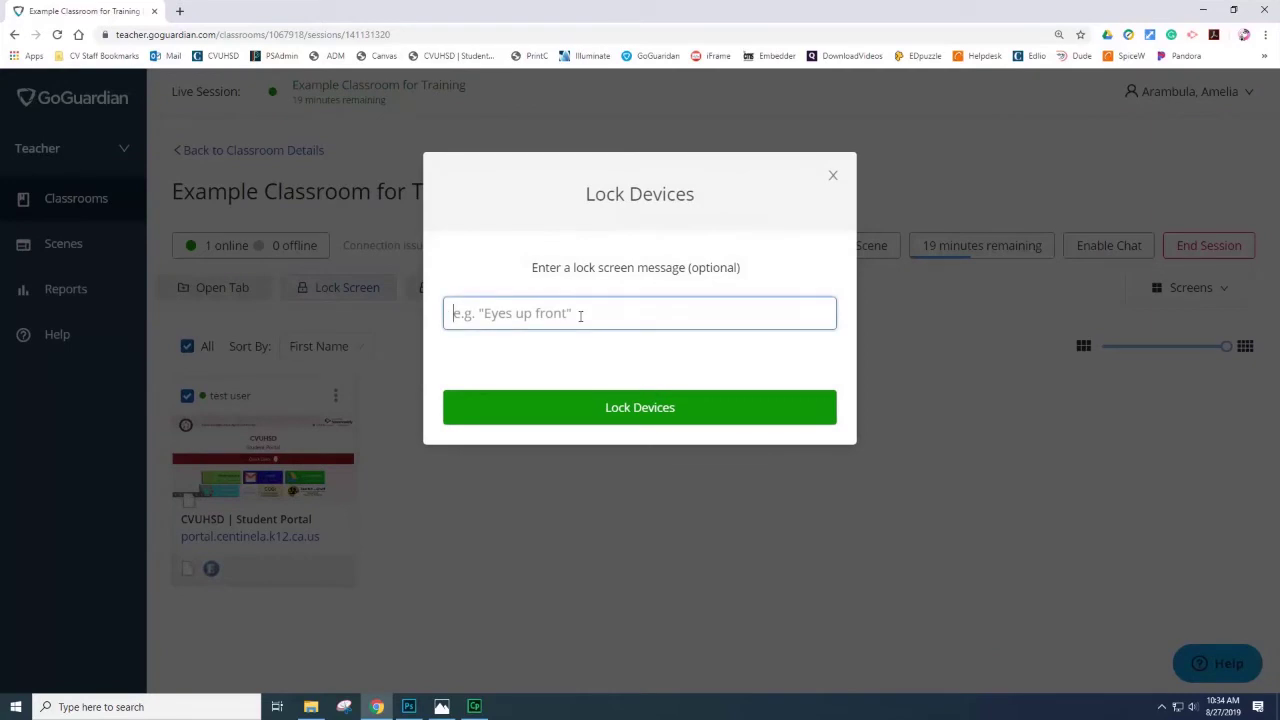
{"action": "type", "text": "Red Light - Eyes o"}
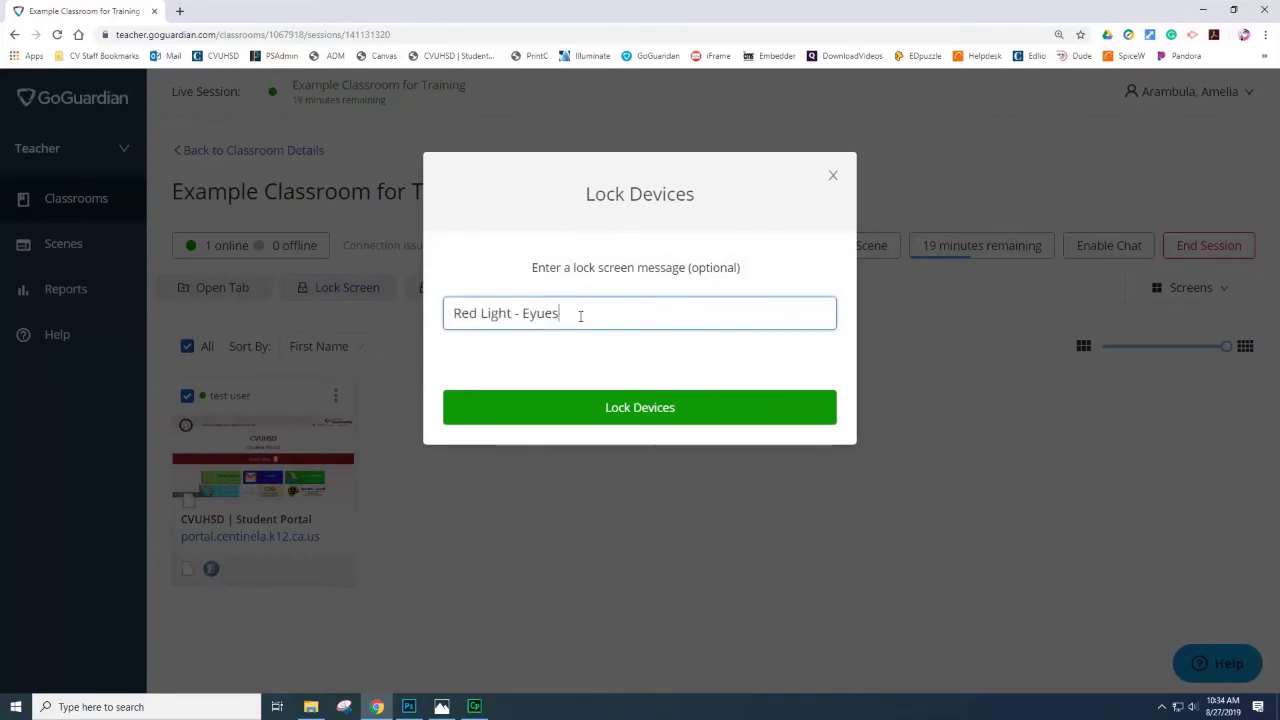
{"action": "type", "text": "n me!"}
{"action": "left_click", "coordinate": [660, 400]}
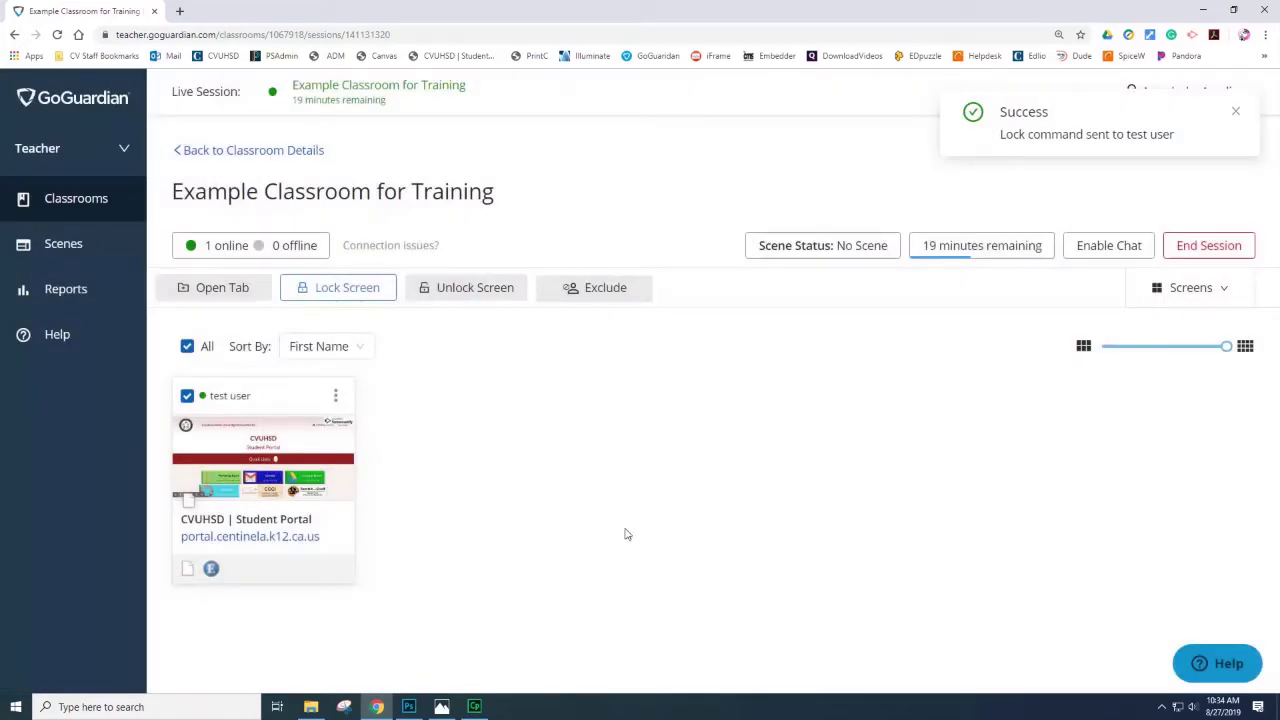
{"action": "mouse_move", "coordinate": [441, 708]}
{"action": "mouse_move", "coordinate": [376, 708]}
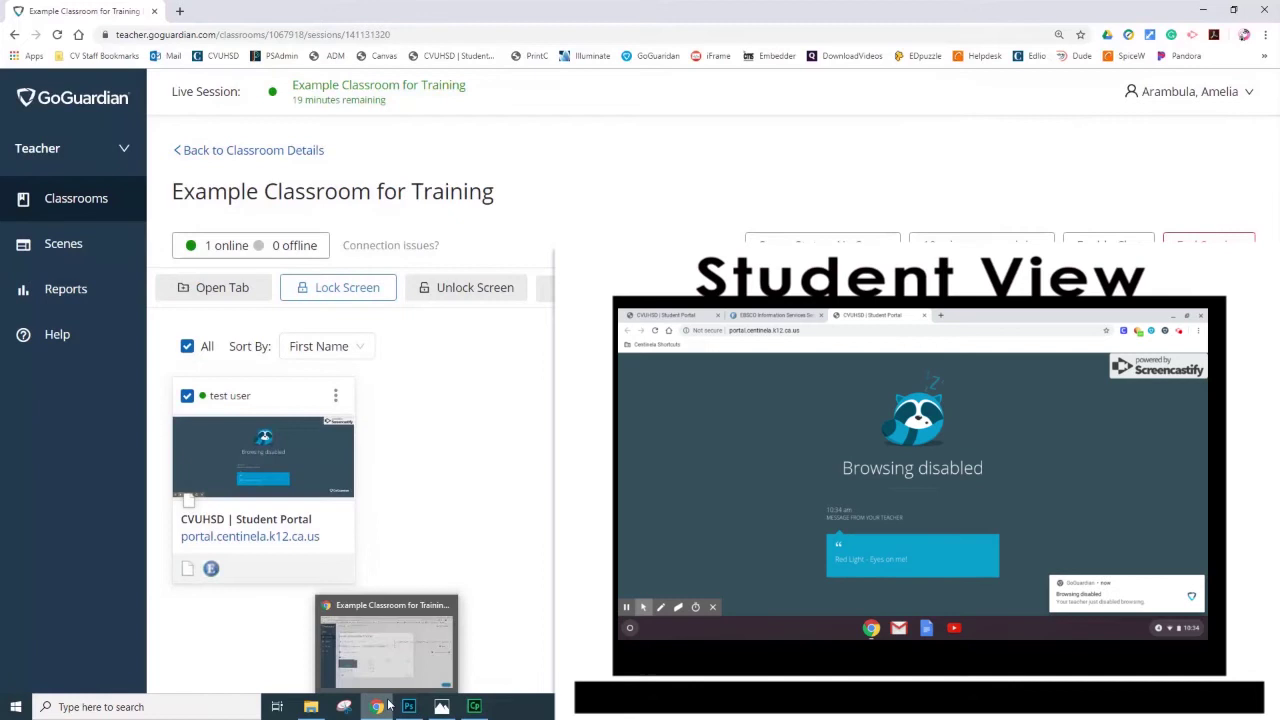
Unlock the student's device
{"action": "left_click", "coordinate": [475, 289]}
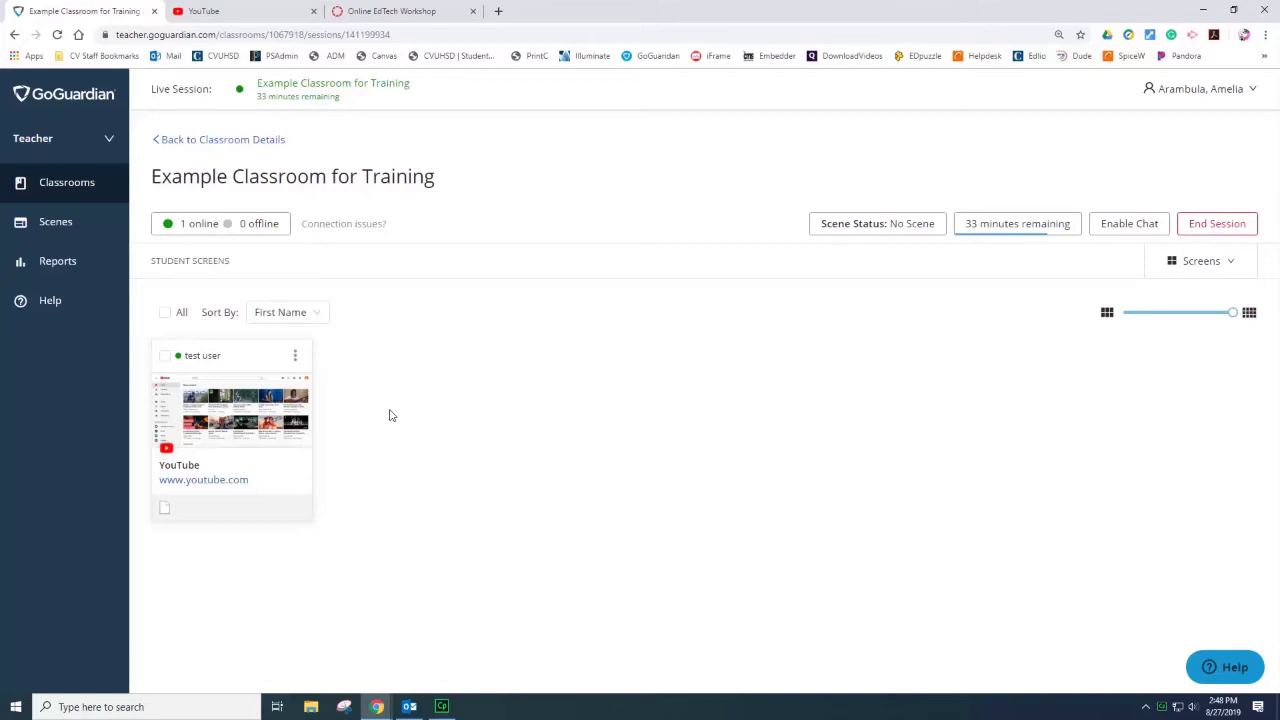
{"action": "left_click", "coordinate": [47, 224]}
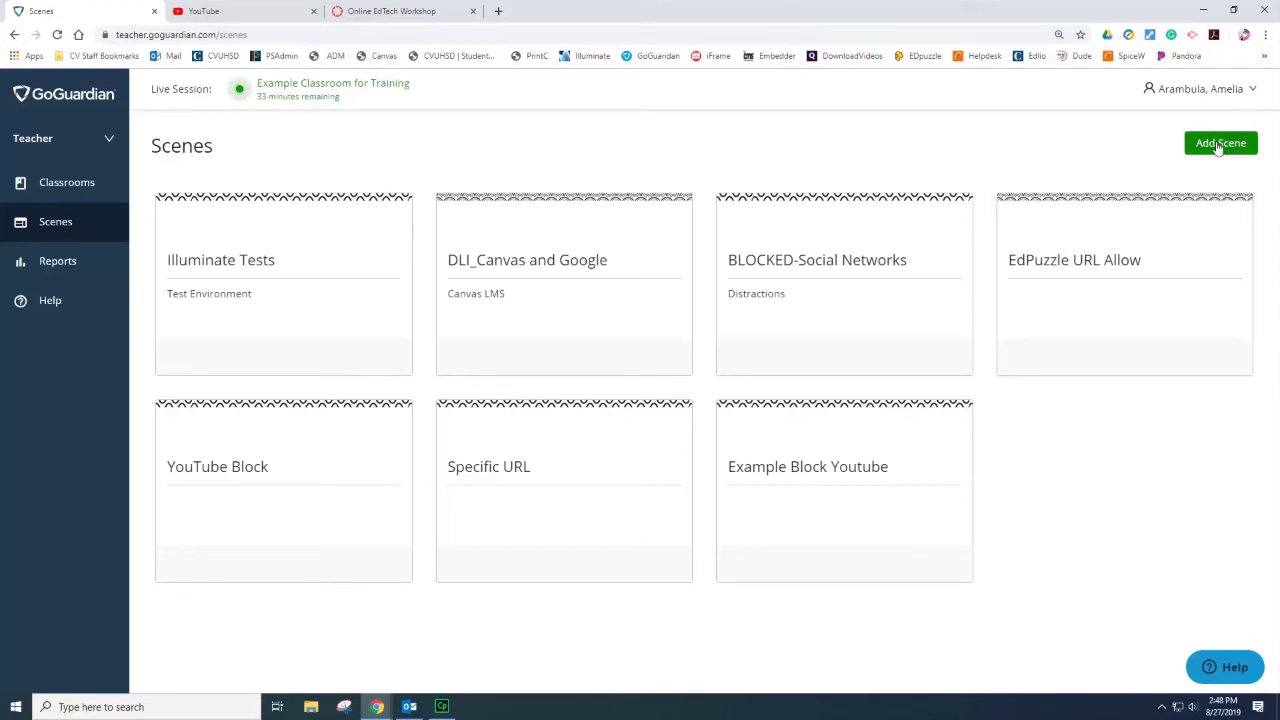
Start a new scene and name it 'YOUTUBE BLOCK'
{"action": "left_click", "coordinate": [1218, 146]}
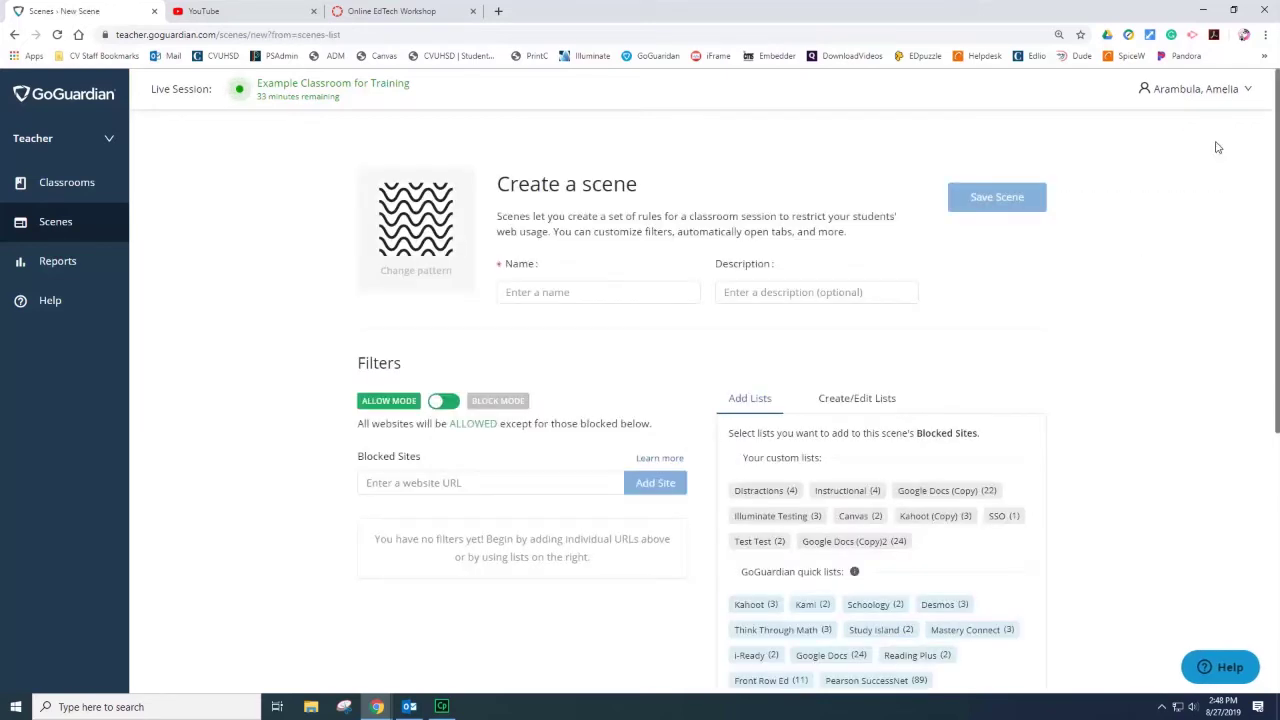
{"action": "left_click", "coordinate": [565, 292]}
{"action": "left_click", "coordinate": [565, 292]}
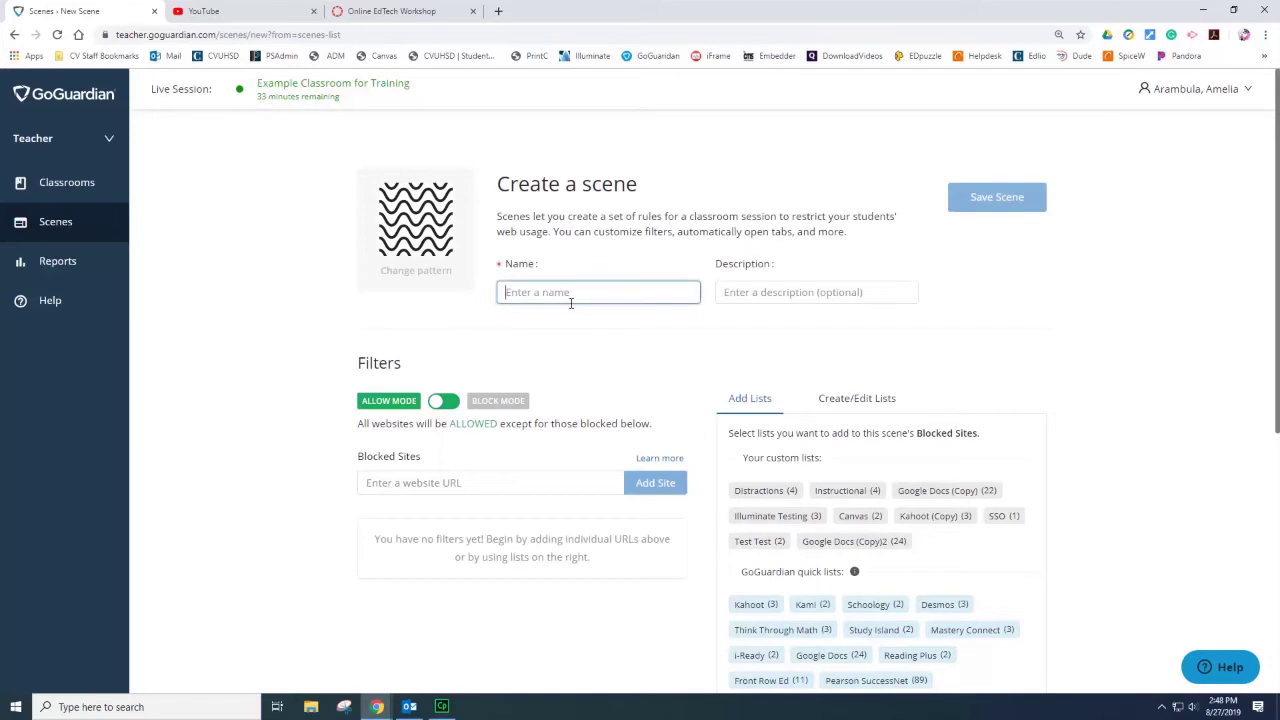
{"action": "type", "text": "YOUTUBE BLOCK"}
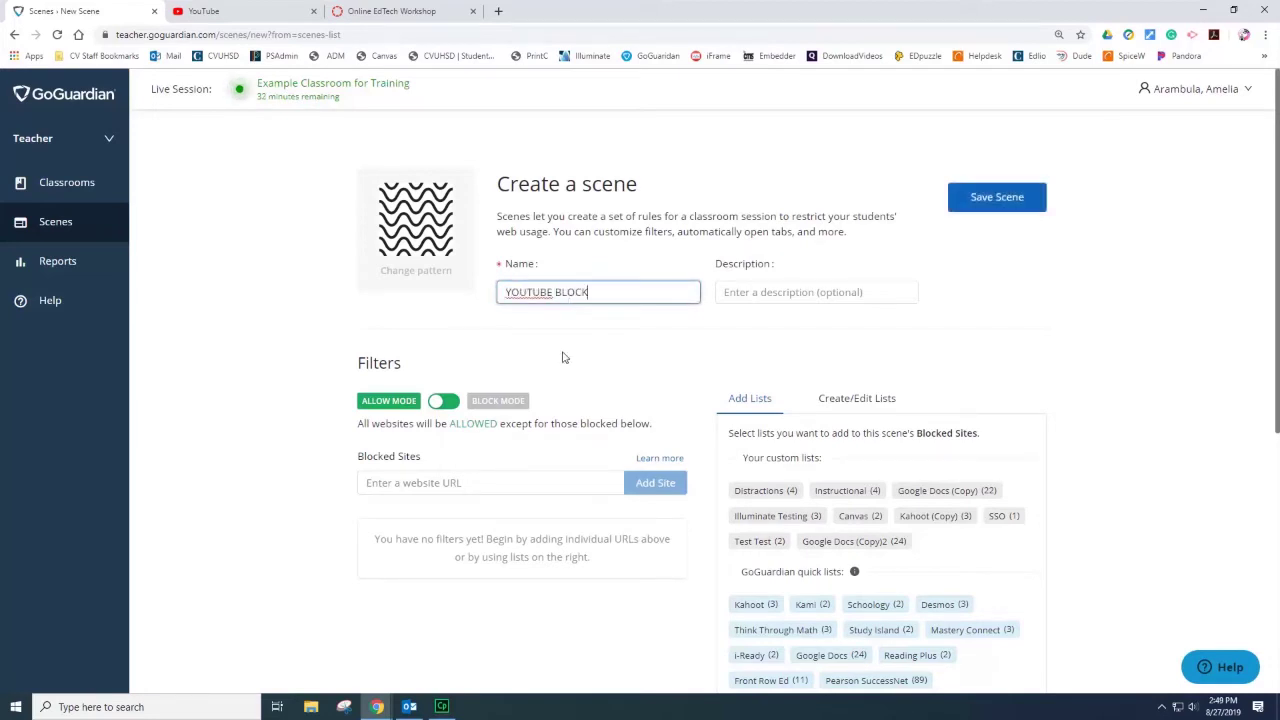
{"action": "left_click", "coordinate": [774, 293]}
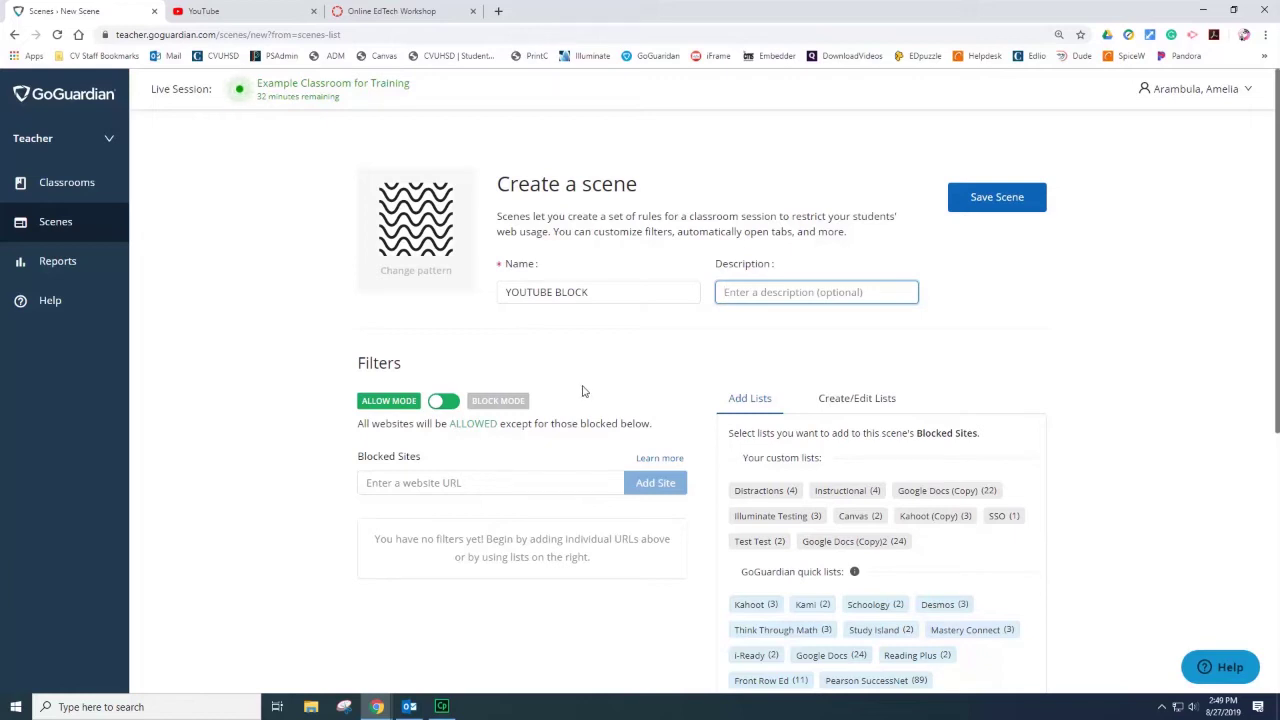
{"action": "left_click", "coordinate": [210, 11]}
{"action": "right_click", "coordinate": [163, 36]}
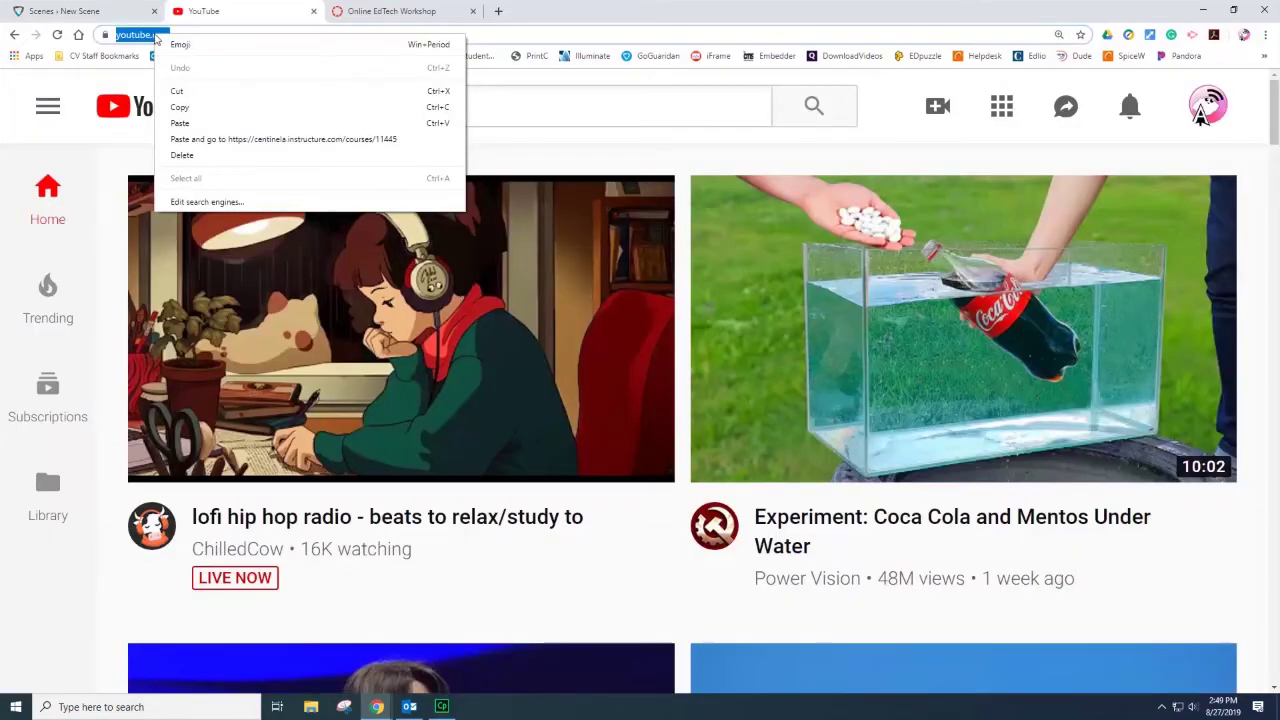
{"action": "left_click", "coordinate": [184, 117]}
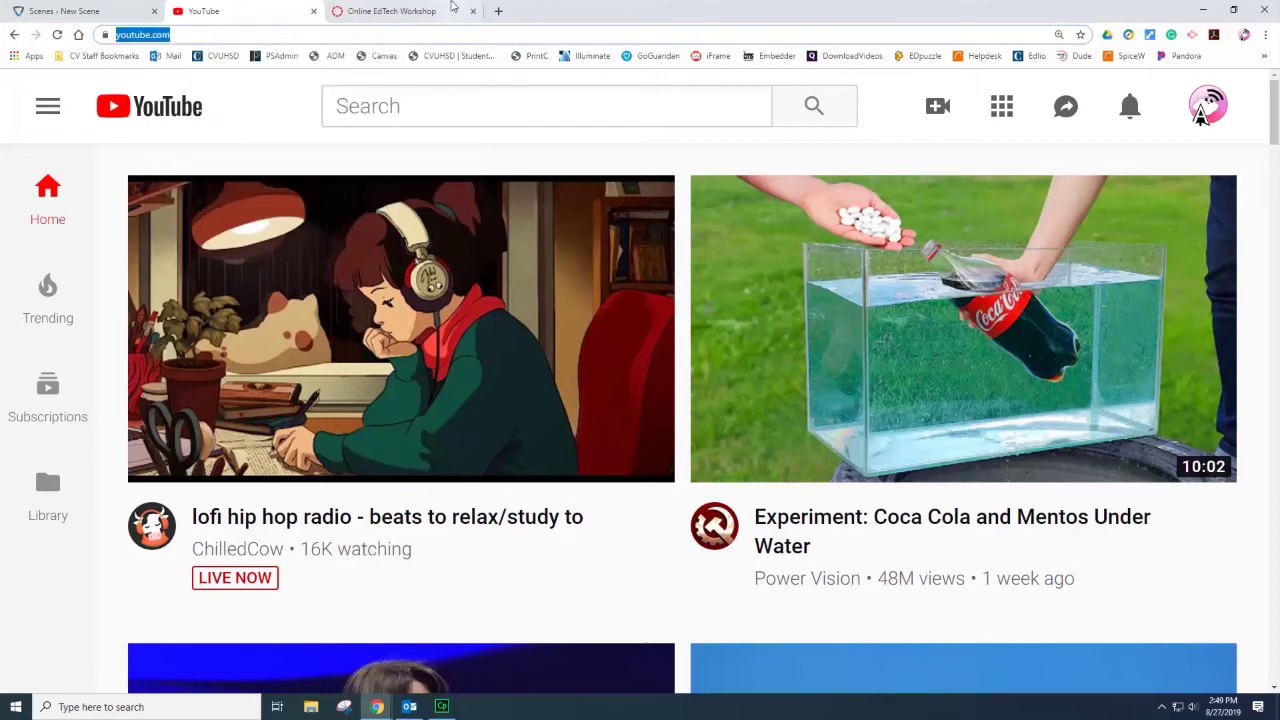
{"action": "left_click", "coordinate": [76, 12]}
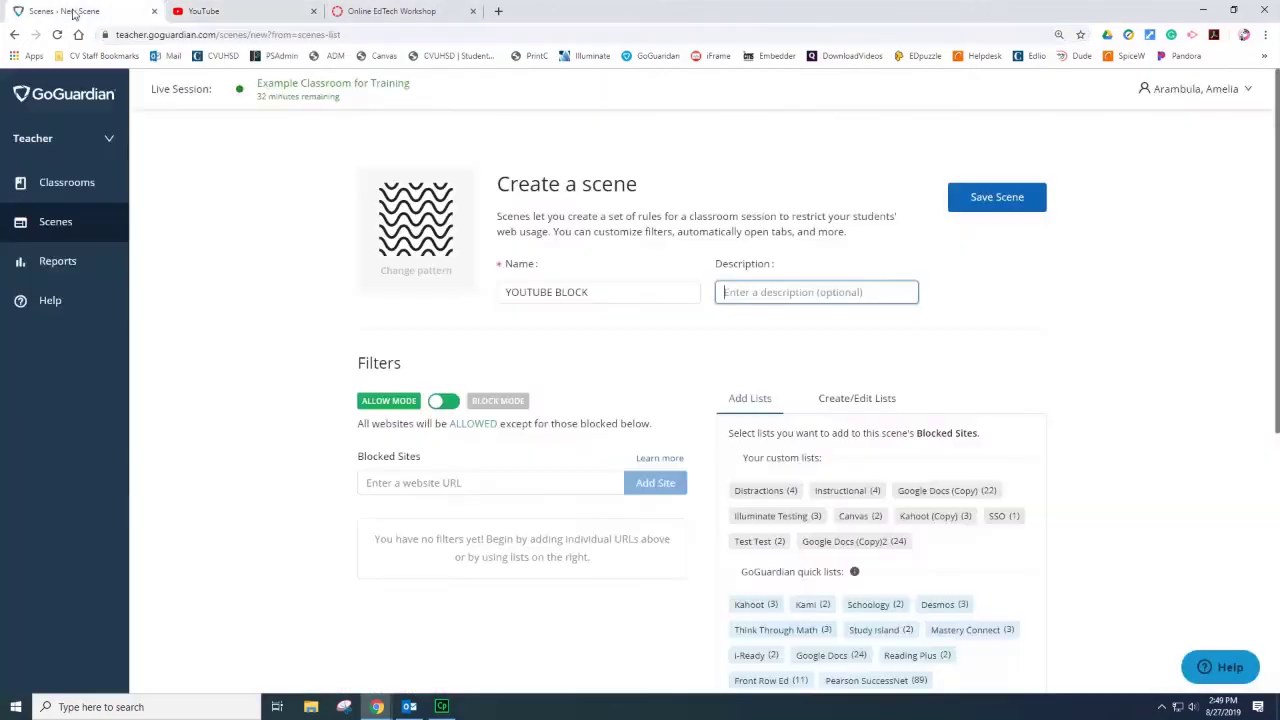
{"action": "left_click", "coordinate": [380, 482]}
{"action": "right_click", "coordinate": [388, 484]}
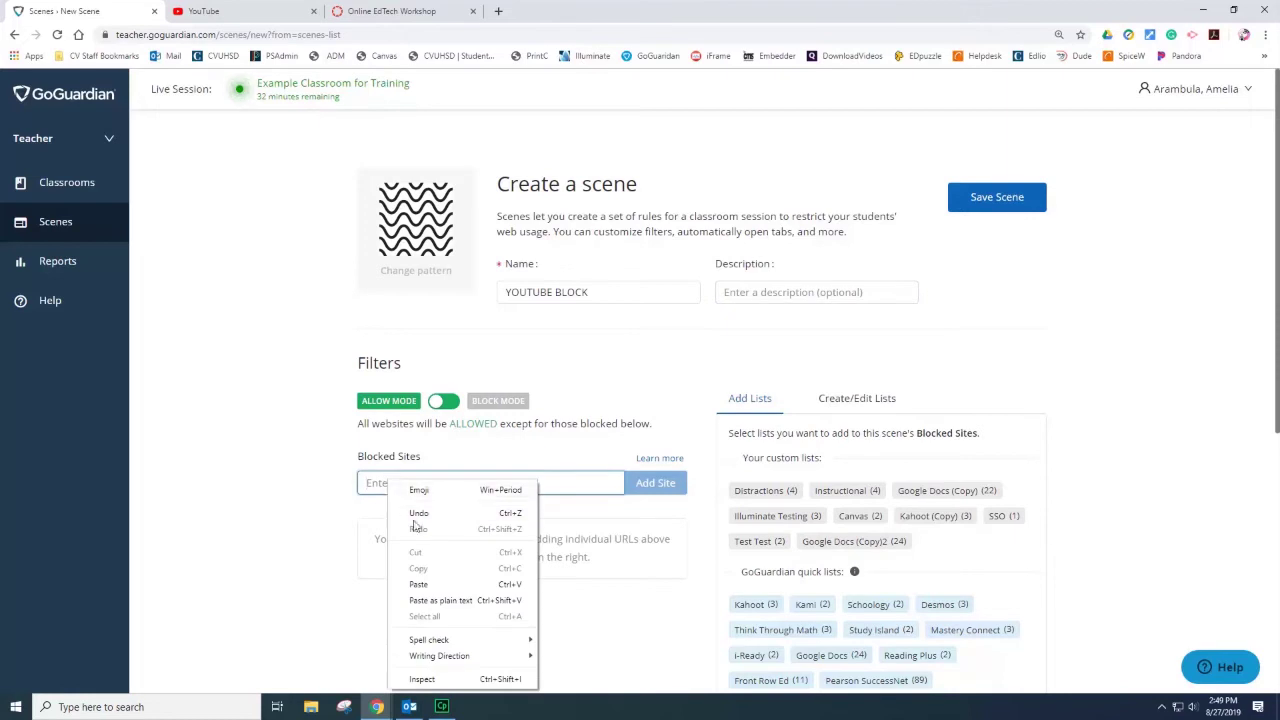
{"action": "left_click", "coordinate": [420, 589]}
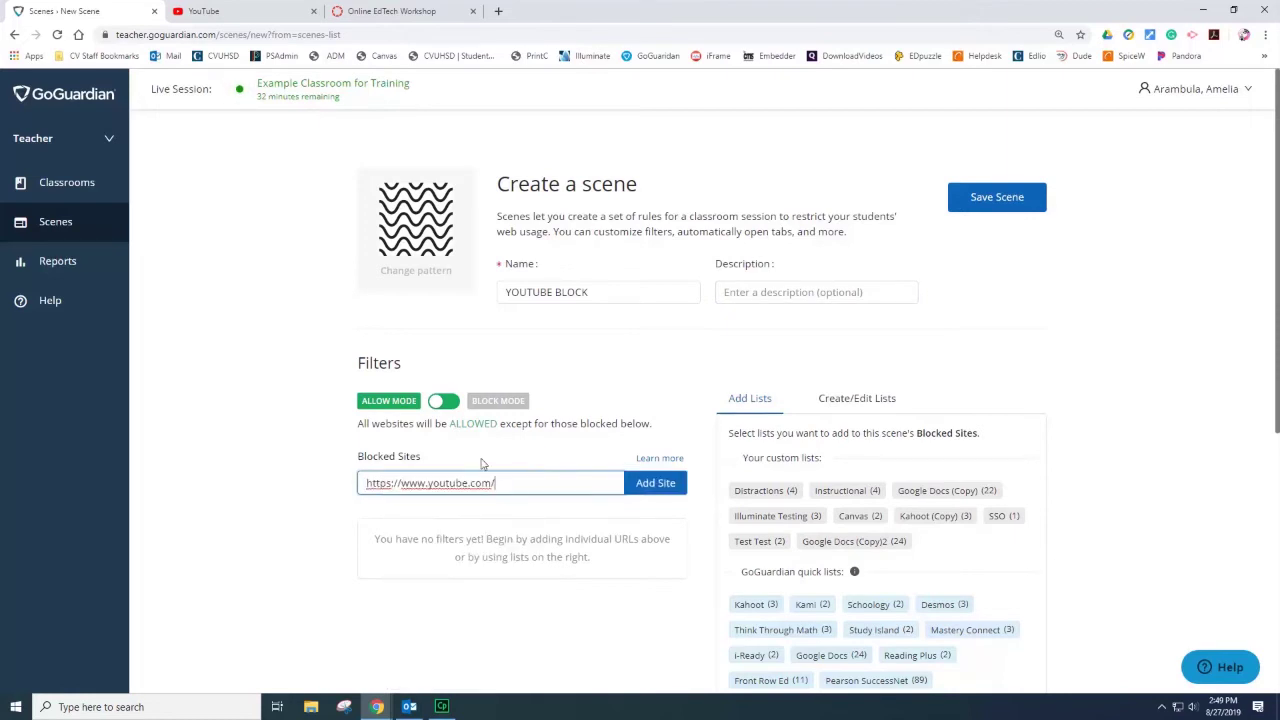
{"action": "left_click", "coordinate": [437, 402]}
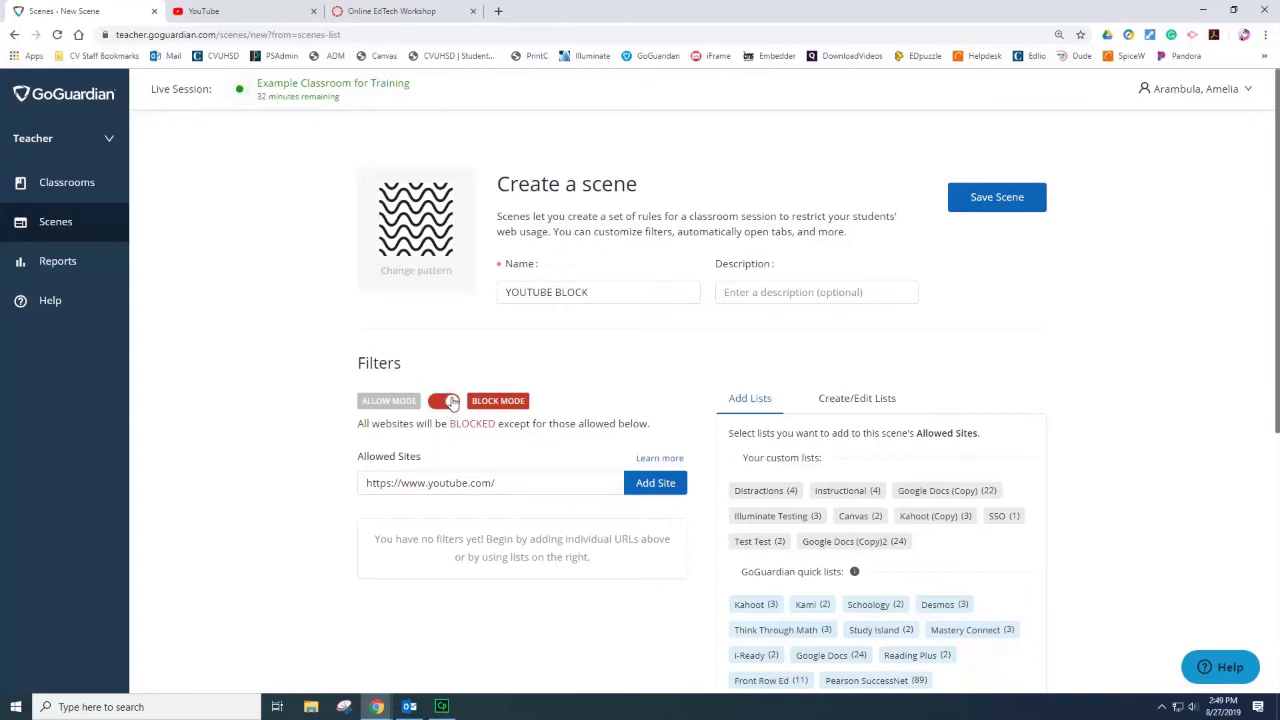
{"action": "left_click", "coordinate": [451, 402]}
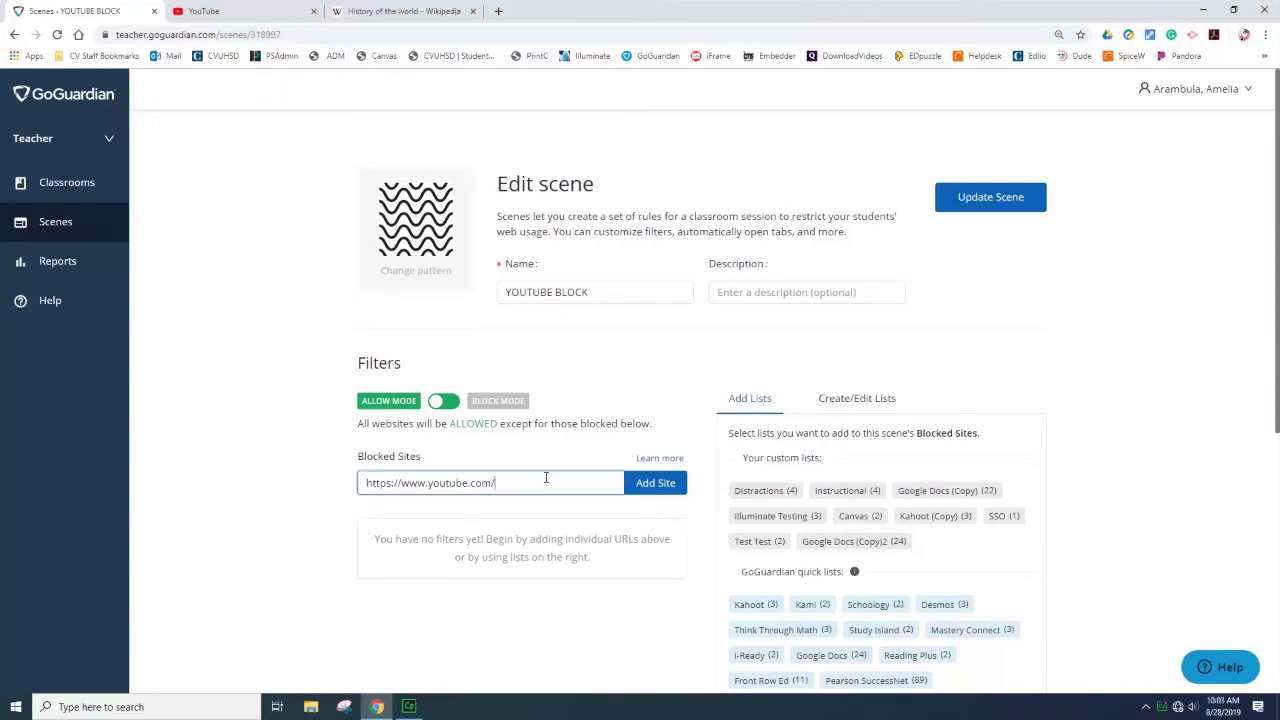
{"action": "left_click", "coordinate": [659, 486]}
{"action": "scroll", "coordinate": [660, 577], "scroll_direction": "down", "scroll_amount": 1}
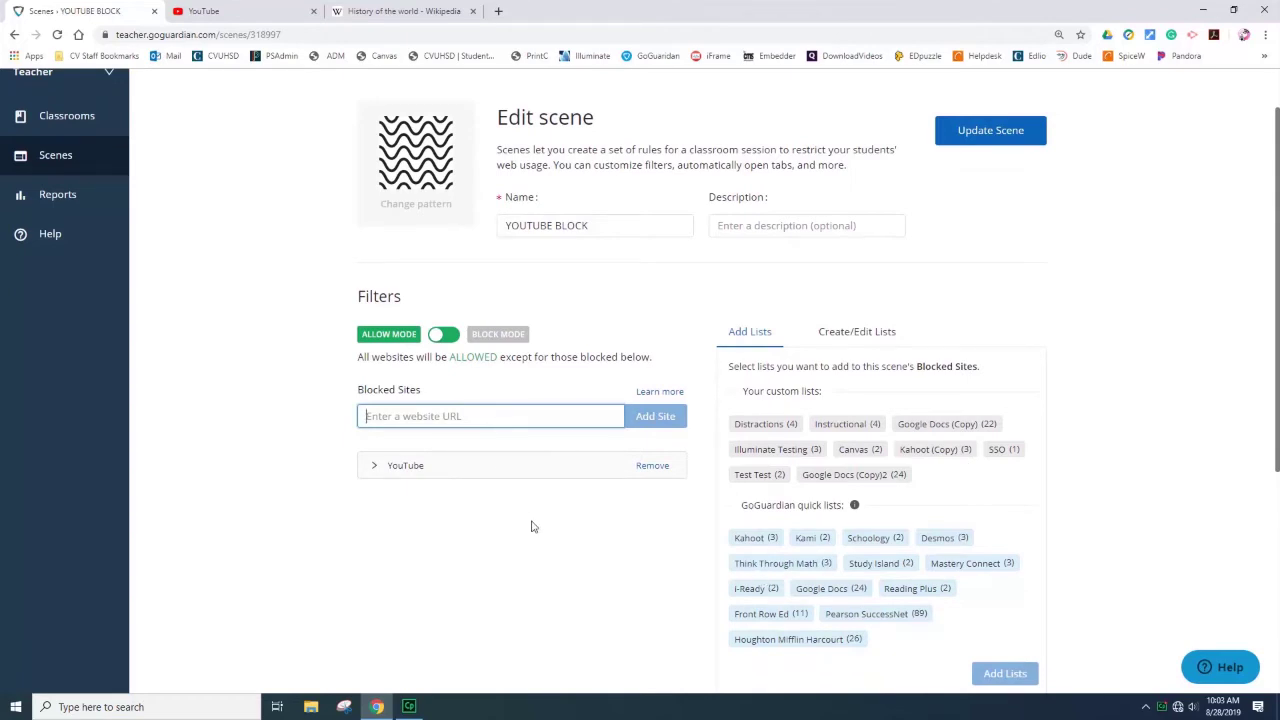
{"action": "scroll", "coordinate": [532, 527], "scroll_direction": "down", "scroll_amount": 2}
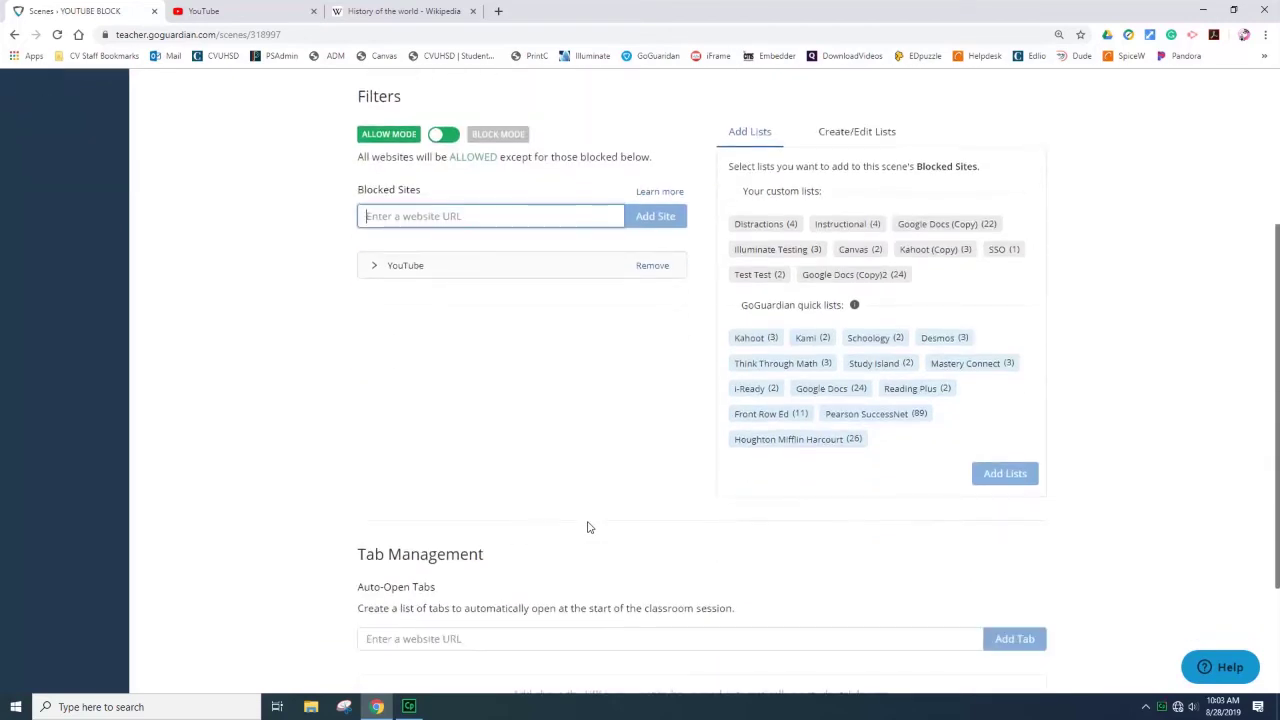
{"action": "scroll", "coordinate": [542, 532], "scroll_direction": "down", "scroll_amount": 1}
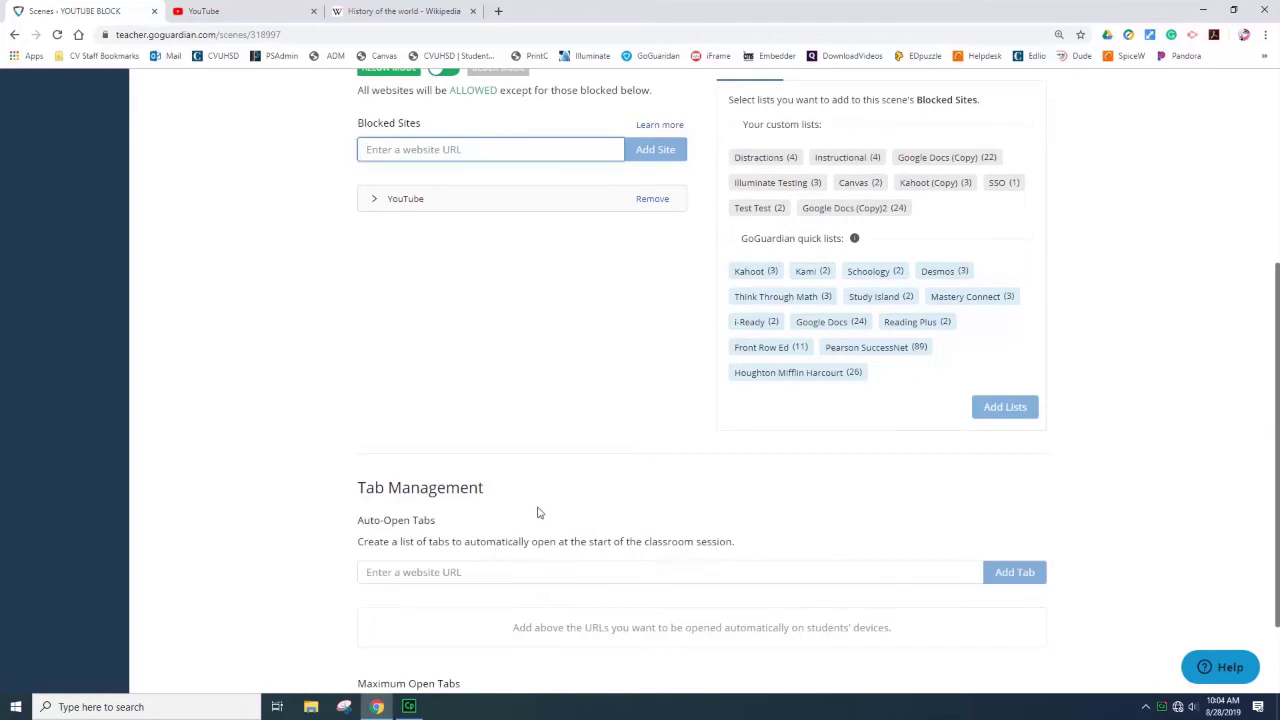
Select the History of the world Wikipedia article's address in the browser
{"action": "left_click", "coordinate": [393, 11]}
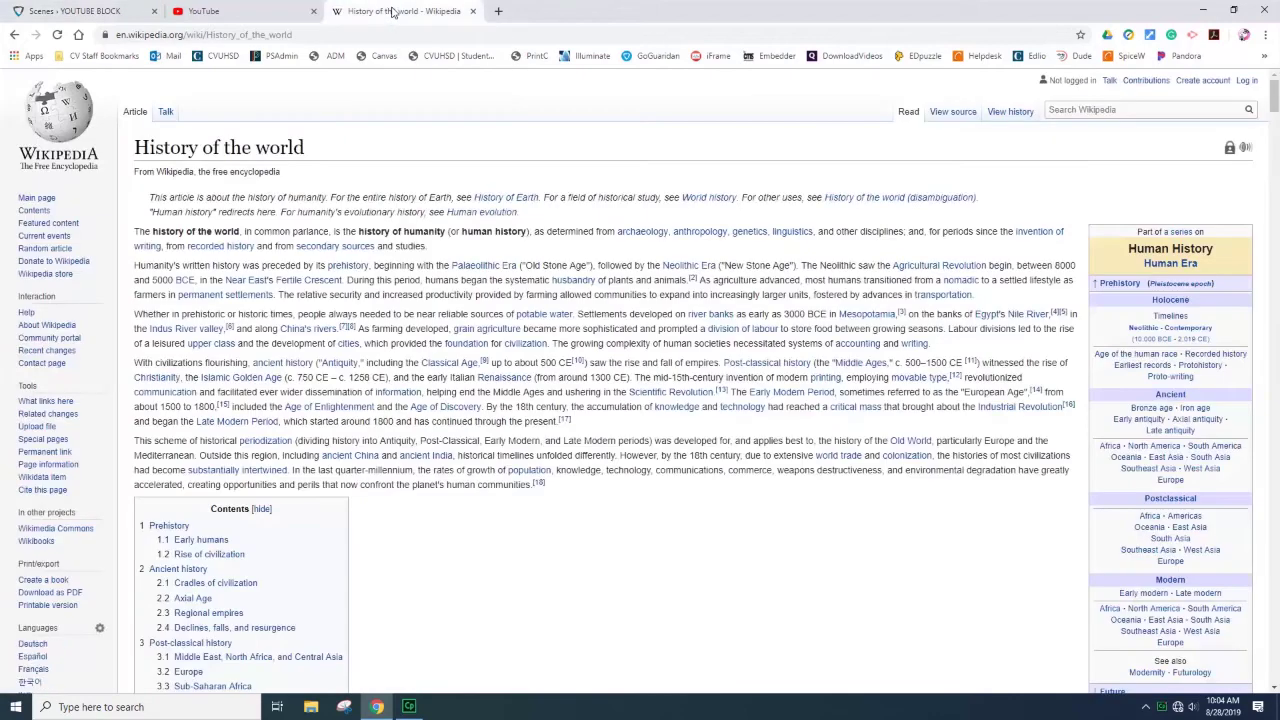
{"action": "left_click", "coordinate": [336, 34]}
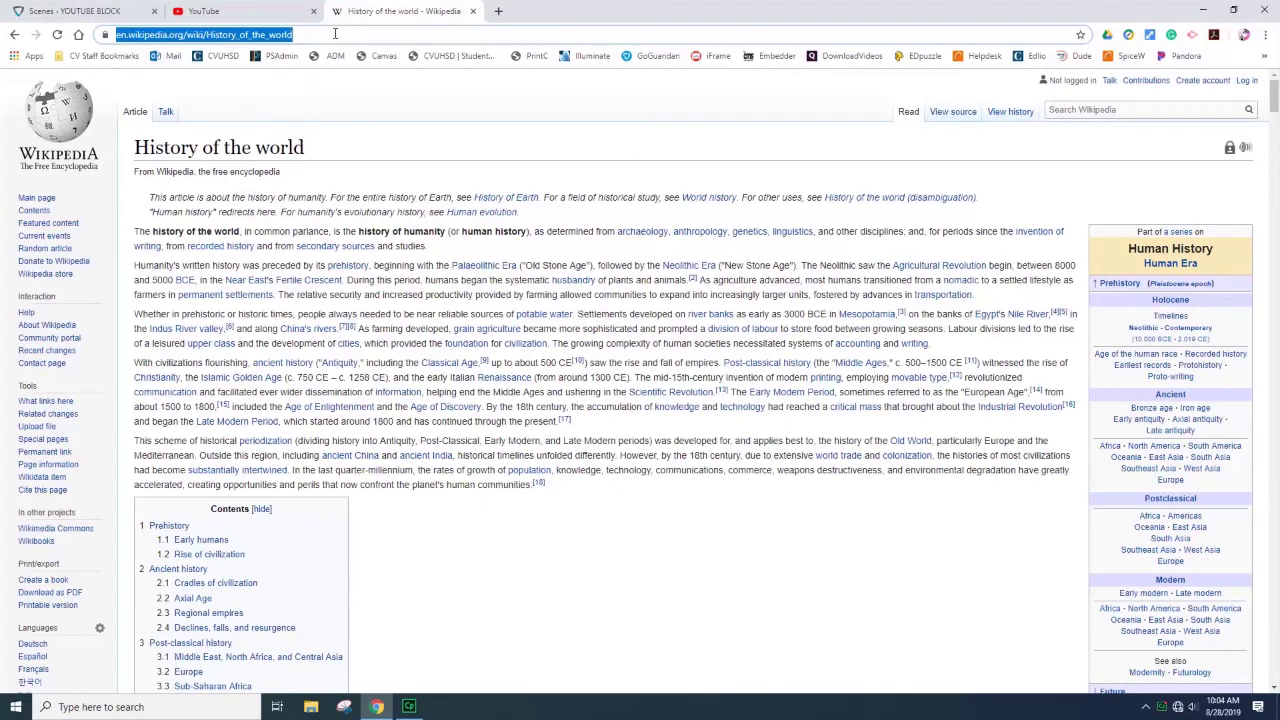
Add the History of the world Wikipedia page as an auto-open tab
{"action": "key", "text": "ctrl+1"}
{"action": "left_click", "coordinate": [395, 571]}
{"action": "key", "text": "ctrl+v"}
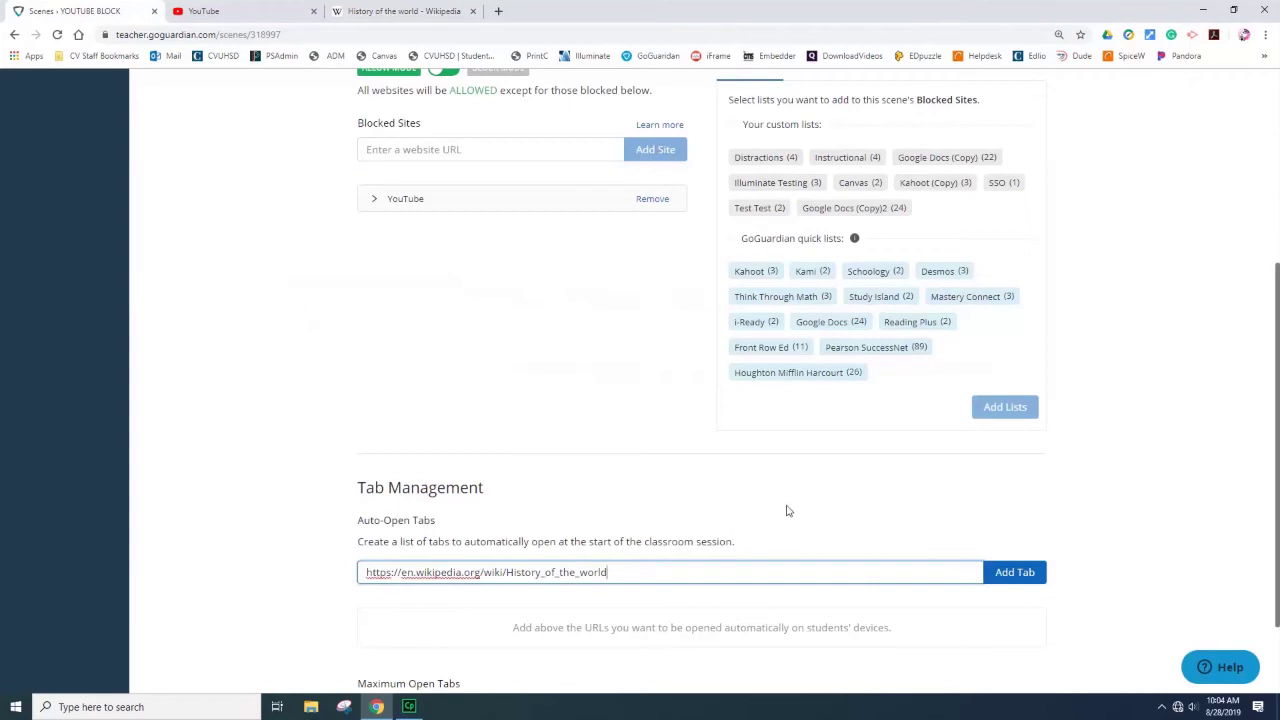
{"action": "left_click", "coordinate": [1020, 578]}
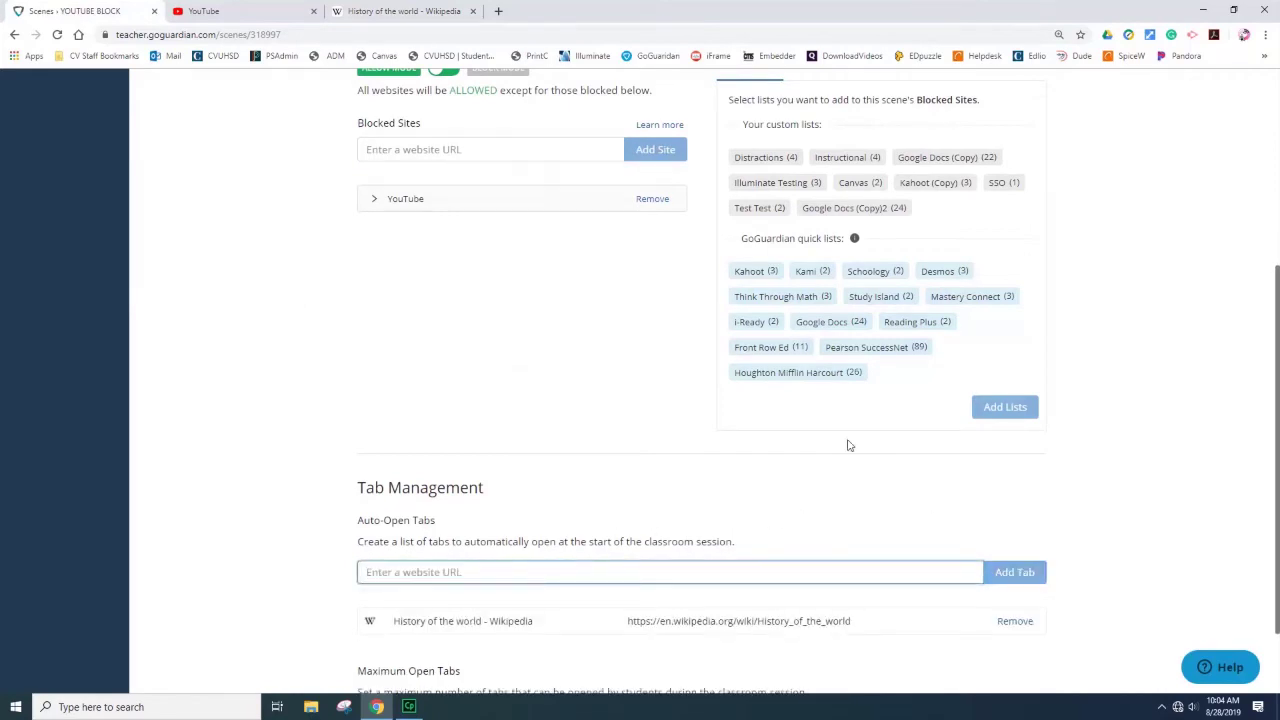
Limit students to a maximum of 2 open tabs
{"action": "scroll", "coordinate": [821, 463], "scroll_direction": "down", "scroll_amount": 1}
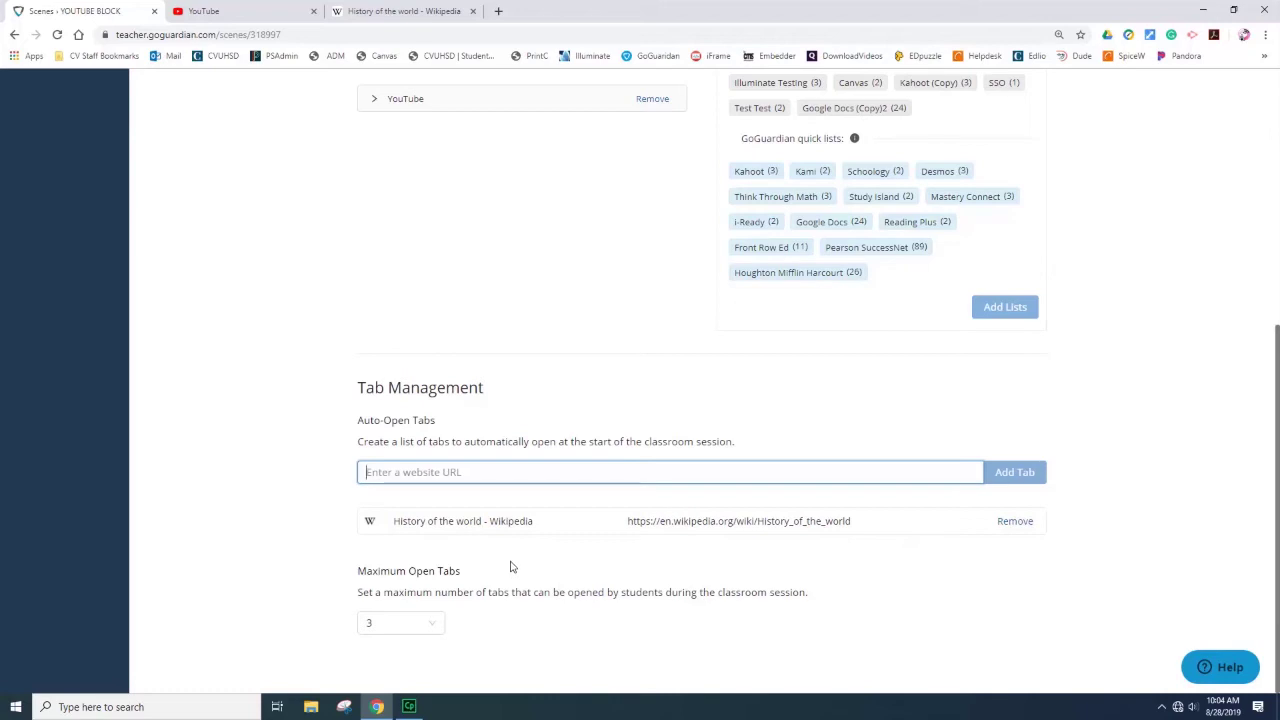
{"action": "left_click", "coordinate": [430, 626]}
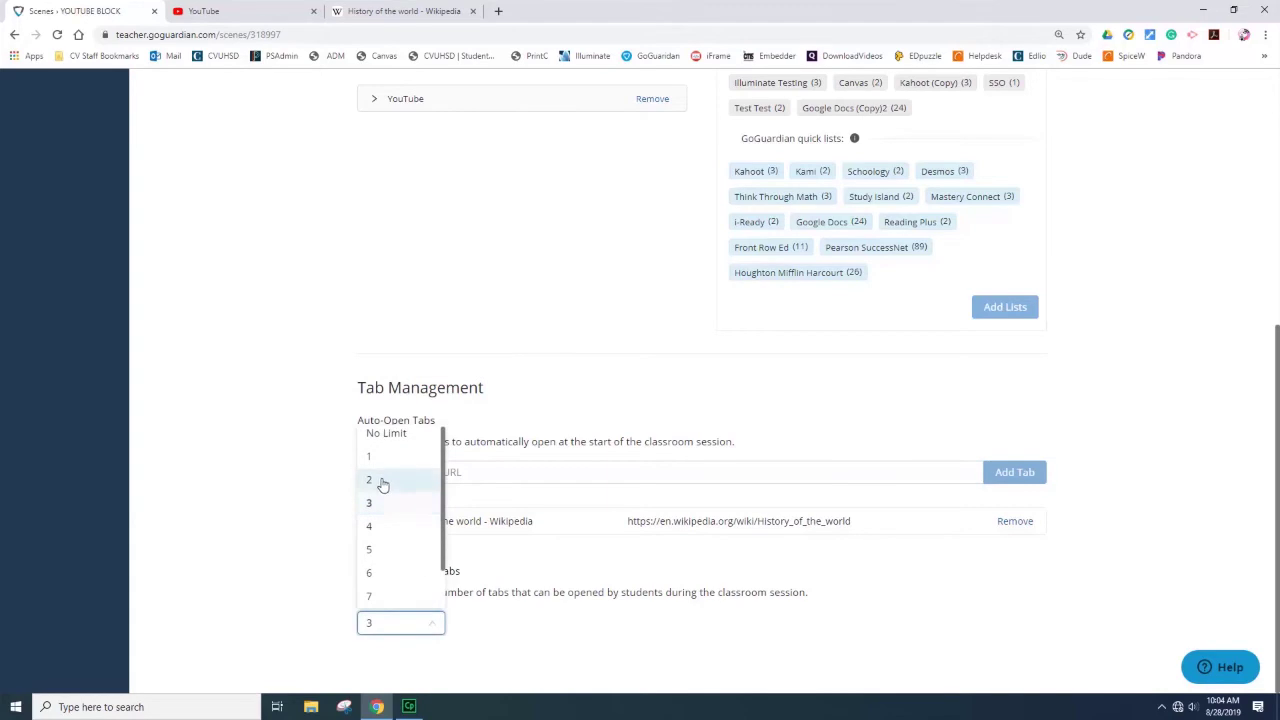
{"action": "left_click", "coordinate": [378, 485]}
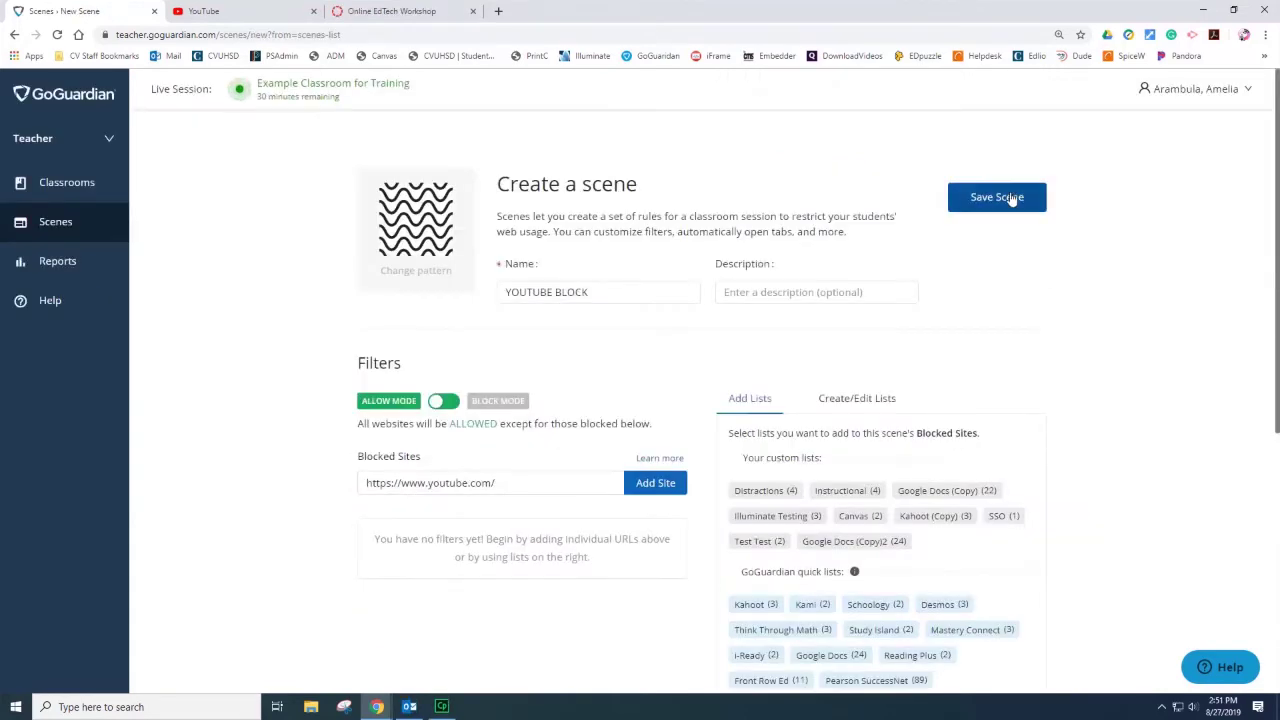
Save the YOUTUBE BLOCK scene and join Example Classroom for Training's live session
{"action": "left_click", "coordinate": [1010, 196]}
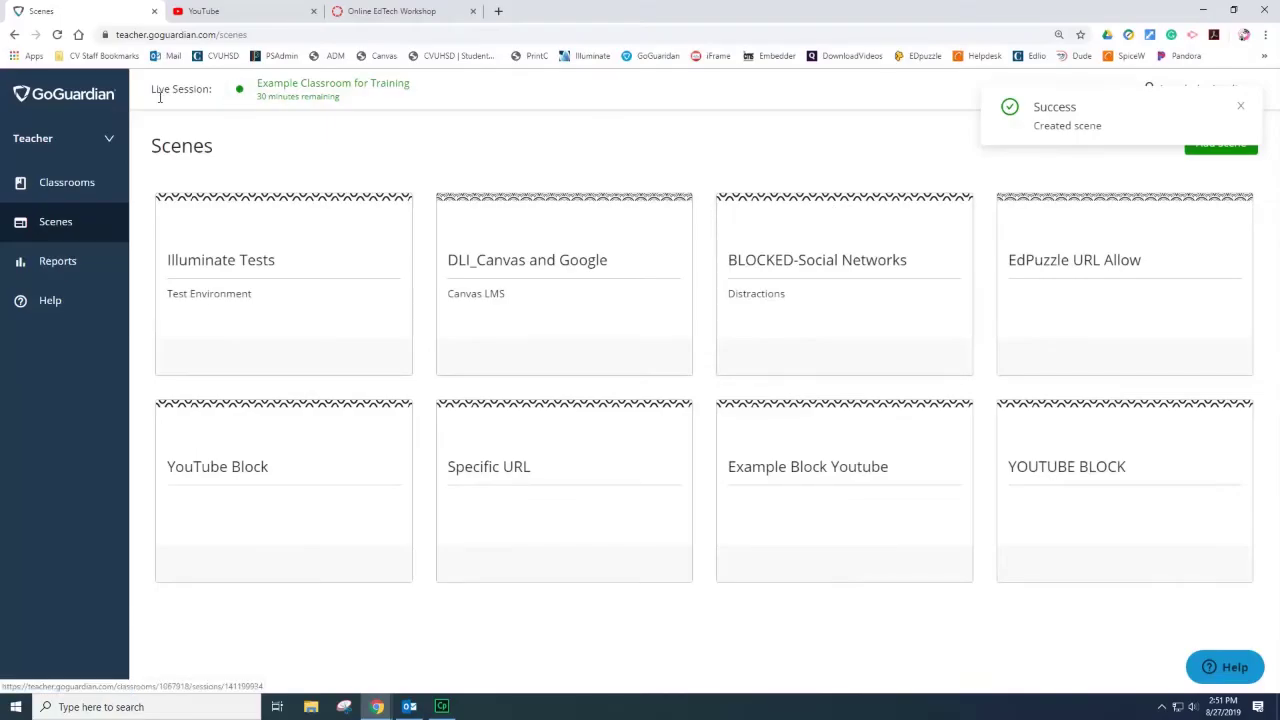
{"action": "left_click", "coordinate": [82, 191]}
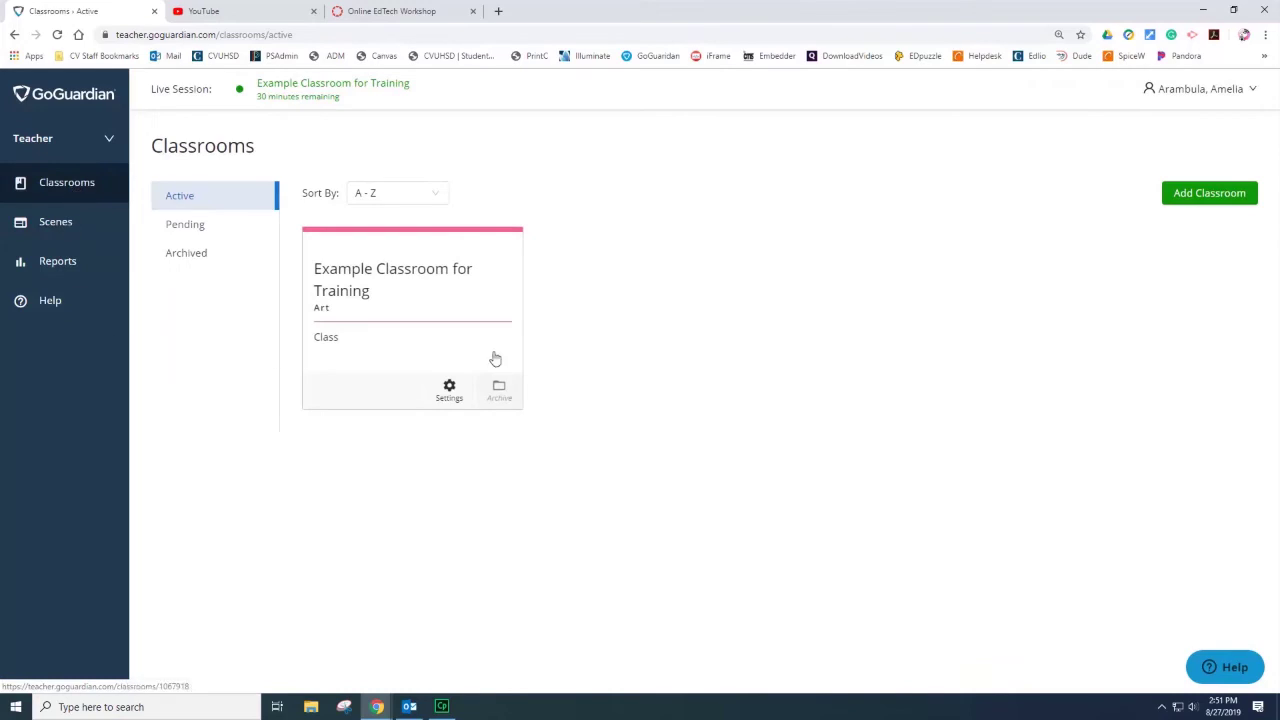
{"action": "left_click", "coordinate": [402, 280]}
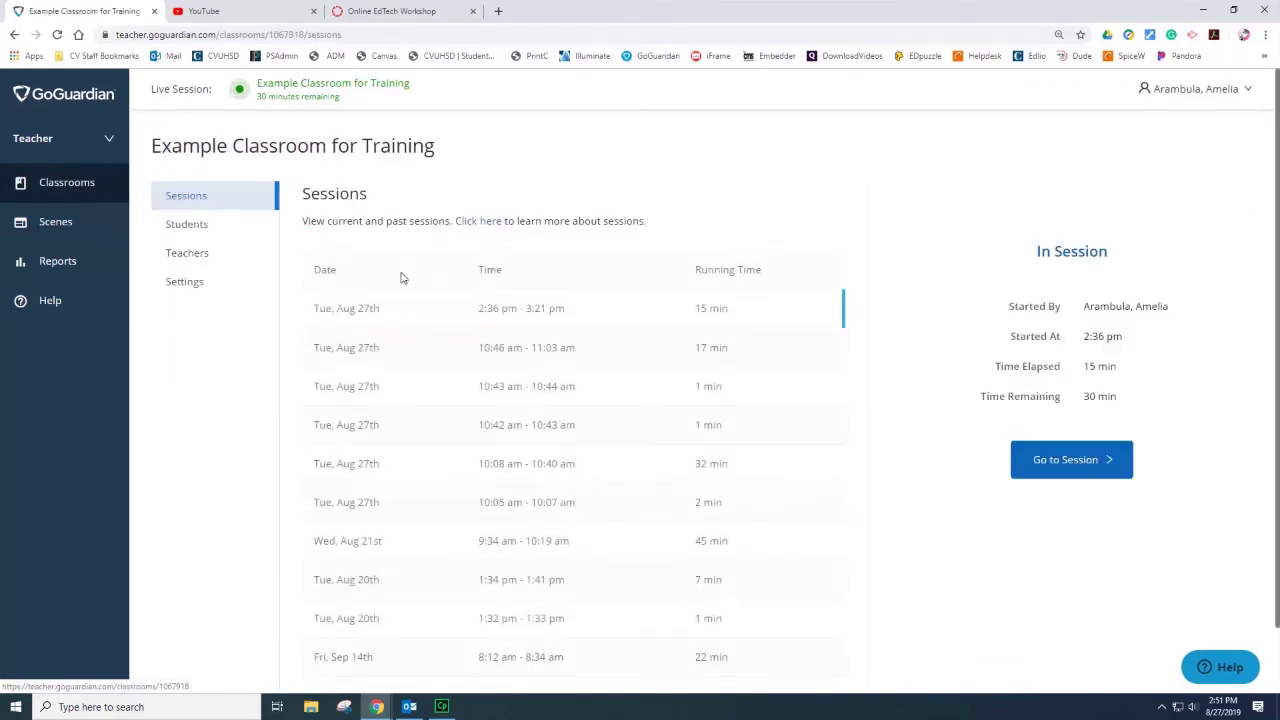
{"action": "left_click", "coordinate": [1072, 457]}
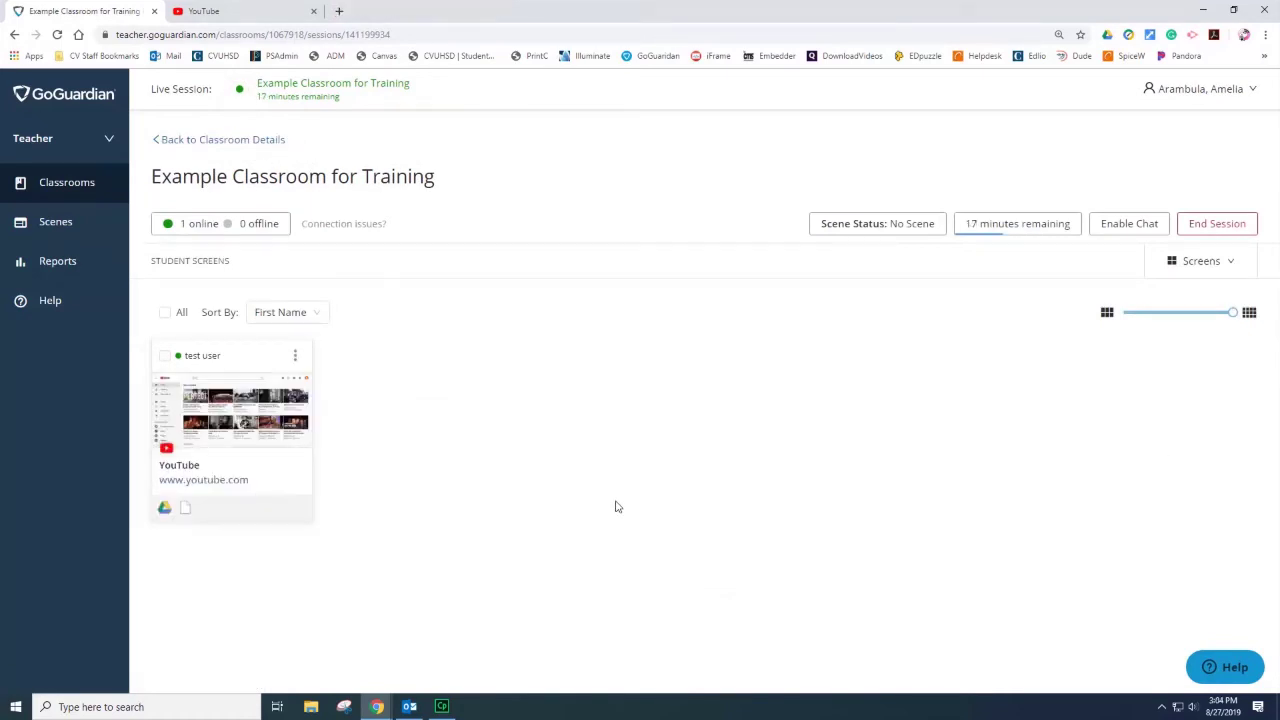
Apply the YOUTUBE BLOCK scene to the live session
{"action": "left_click", "coordinate": [898, 226]}
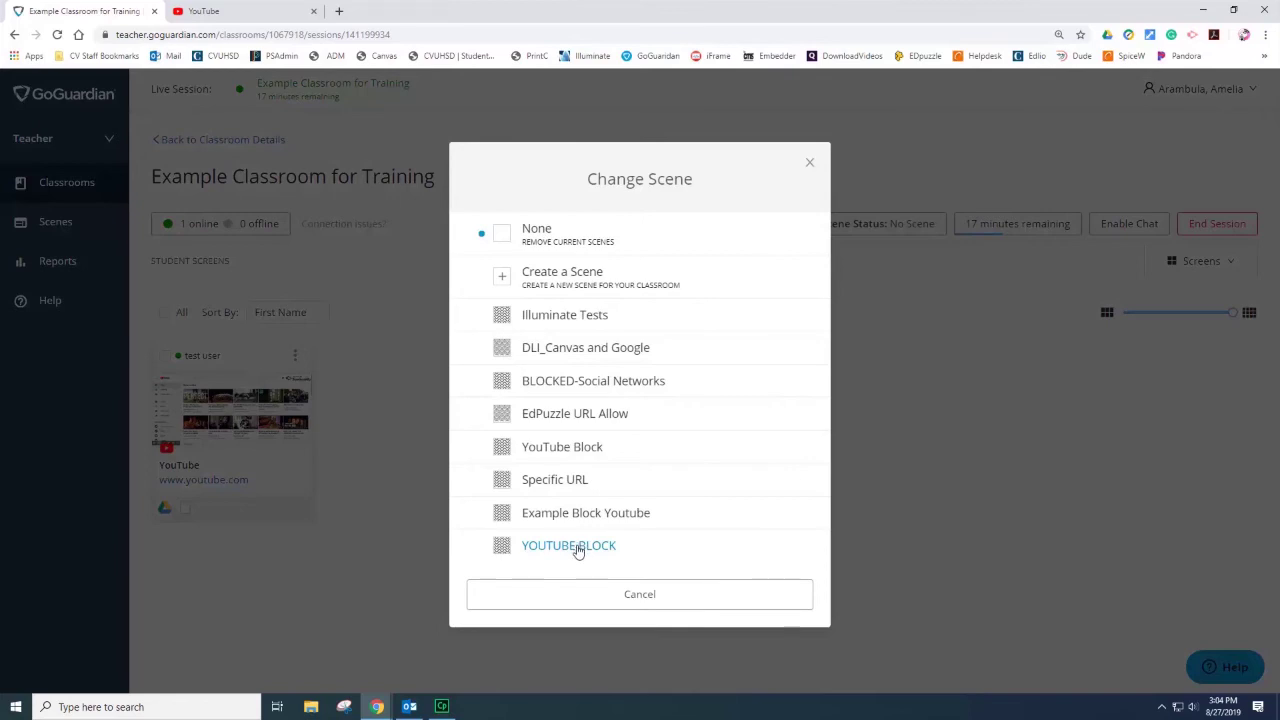
{"action": "left_click", "coordinate": [576, 549]}
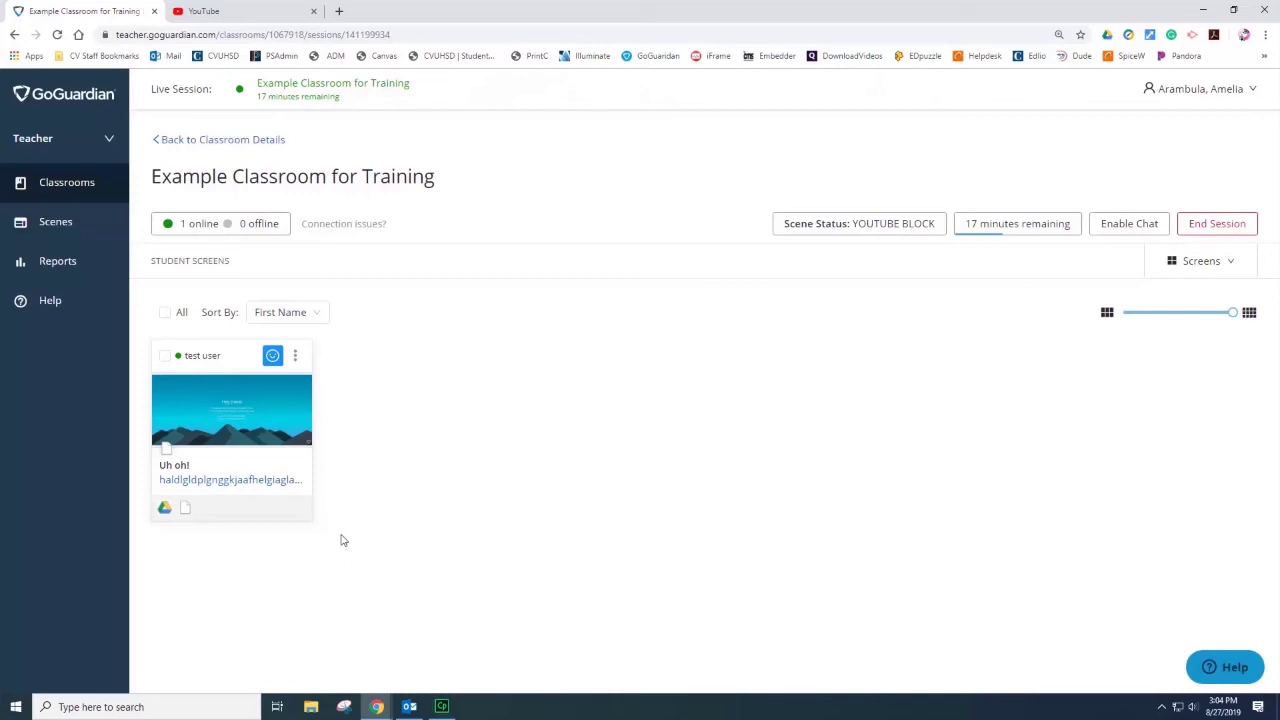
{"action": "left_click", "coordinate": [235, 408]}
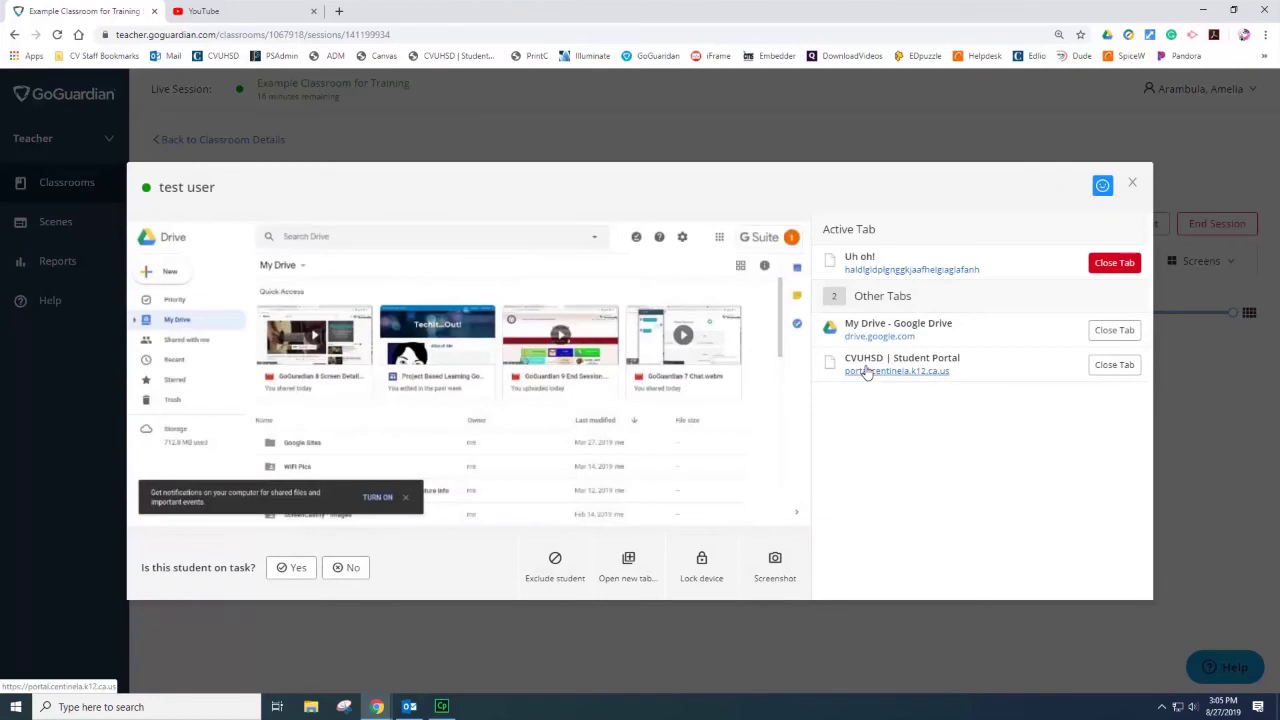
{"action": "left_click", "coordinate": [1132, 183]}
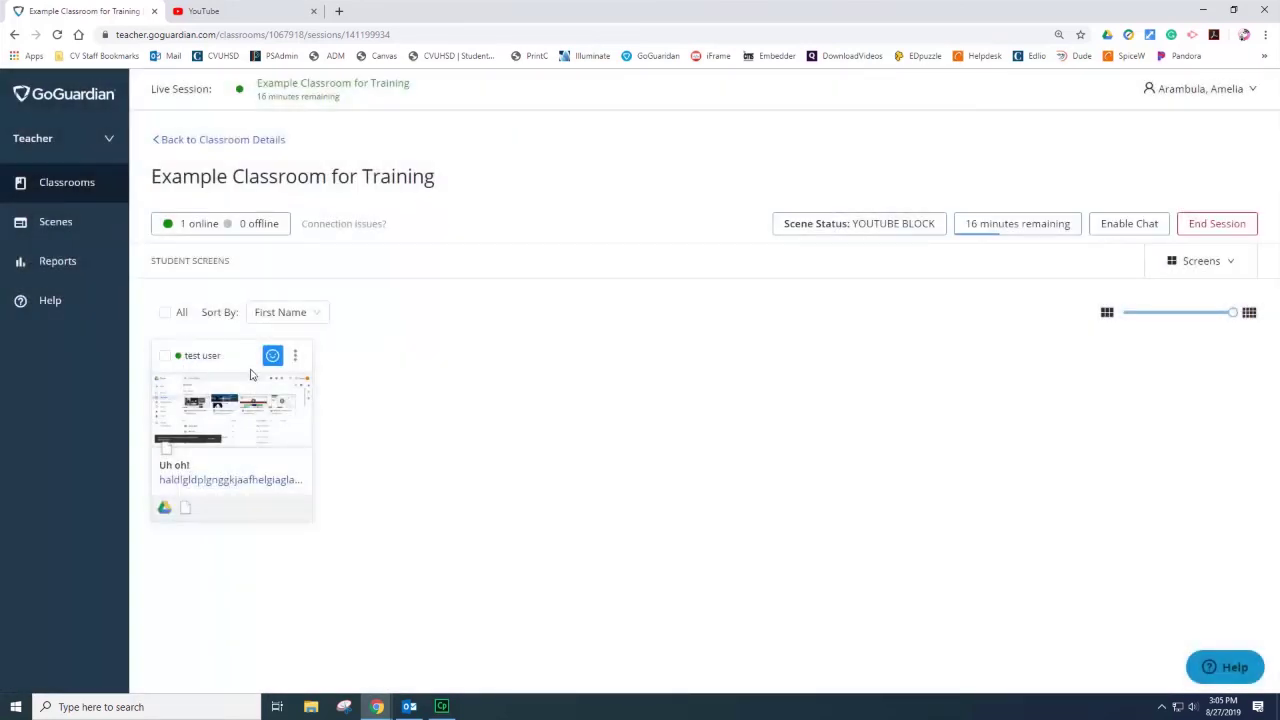
{"action": "mouse_move", "coordinate": [273, 358]}
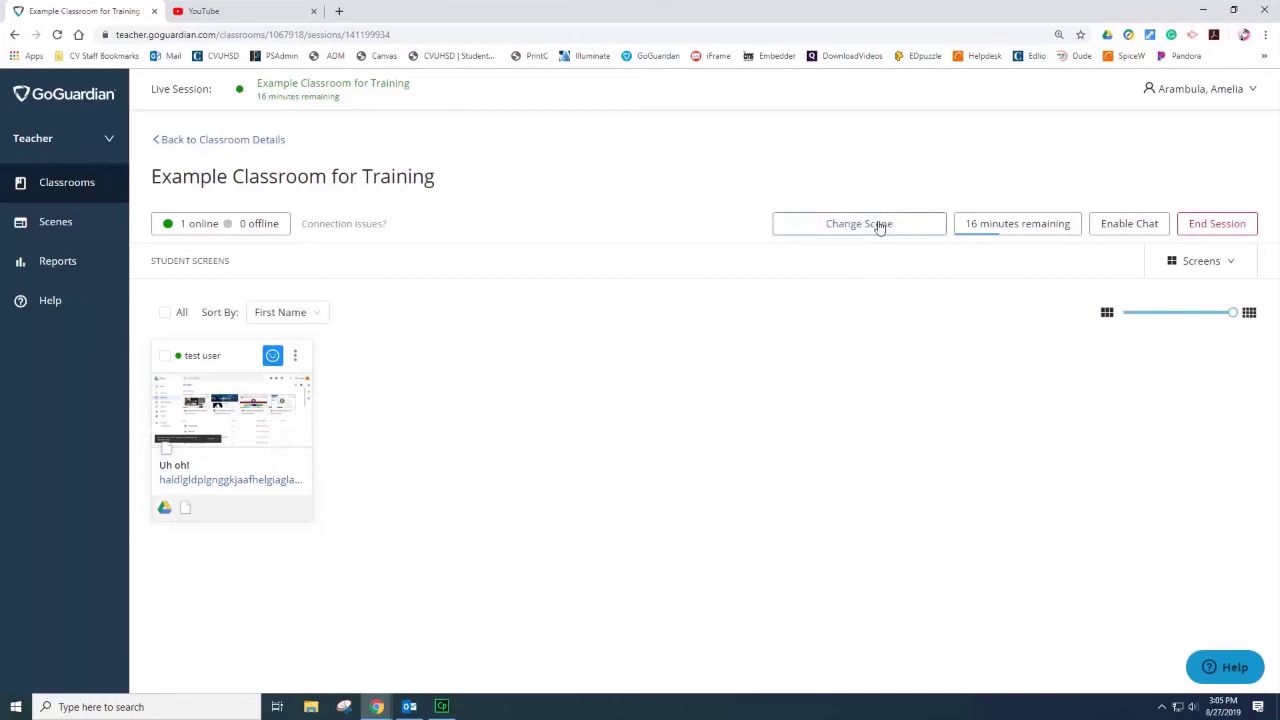
Change the session's scene to None, removing YOUTUBE BLOCK
{"action": "left_click", "coordinate": [876, 225]}
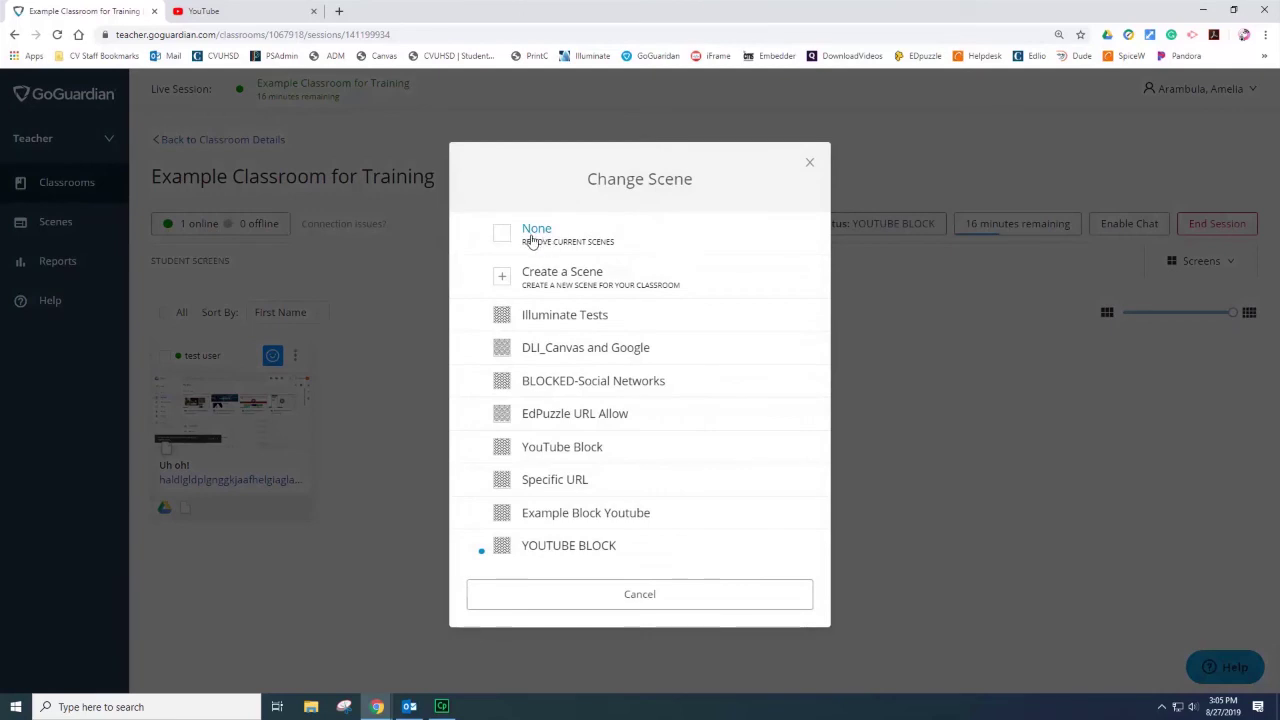
{"action": "left_click", "coordinate": [532, 238]}
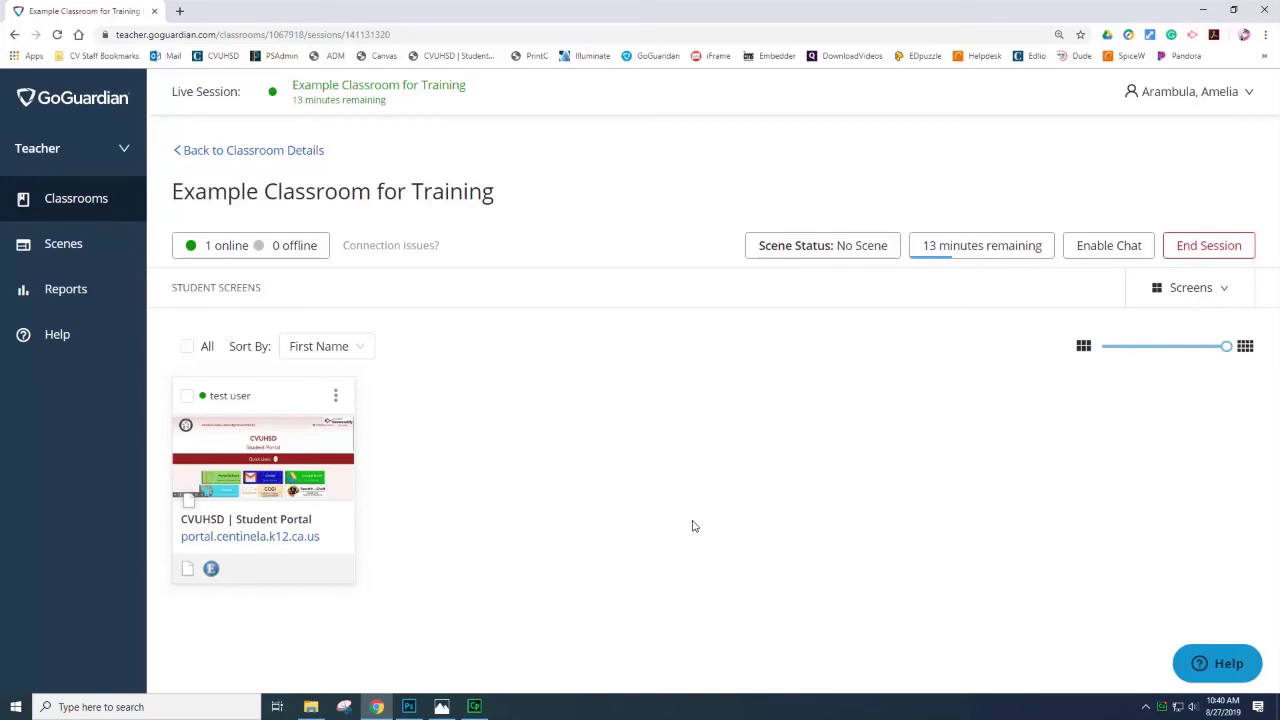
End the Example Classroom for Training live session and confirm in the dialog
{"action": "left_click", "coordinate": [1208, 246]}
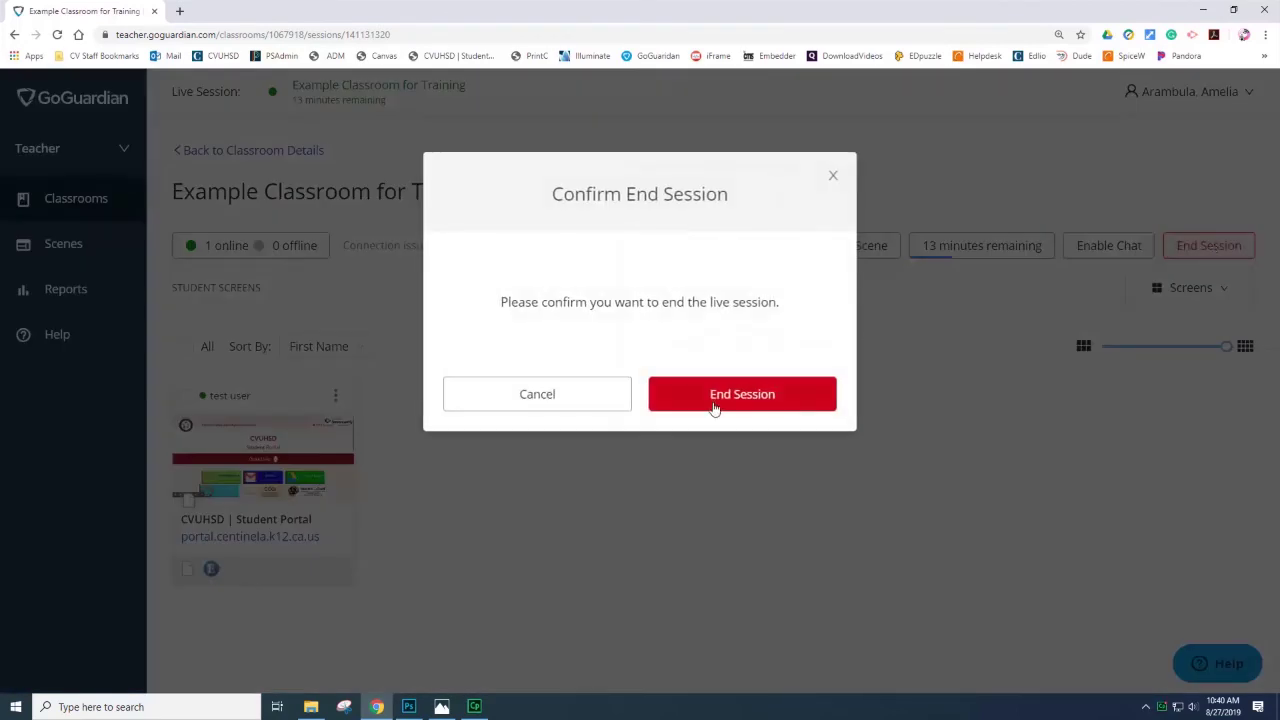
{"action": "left_click", "coordinate": [767, 394]}
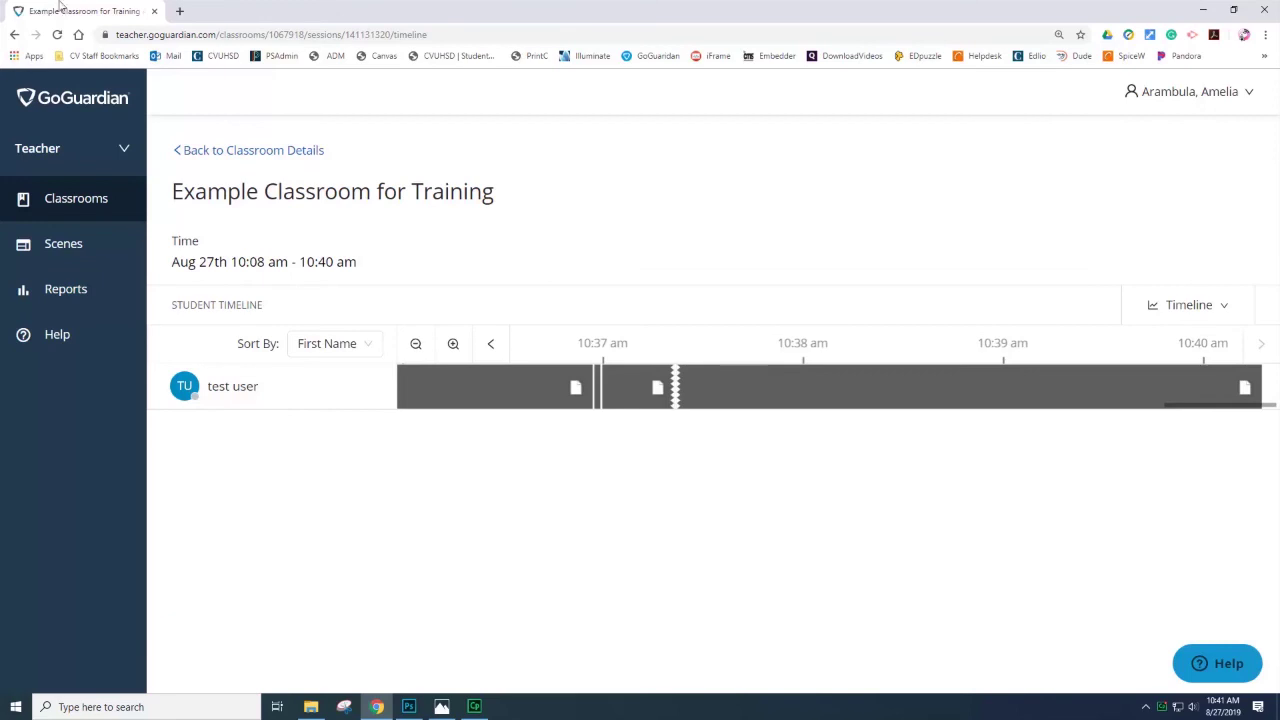
{"action": "mouse_move", "coordinate": [477, 710]}
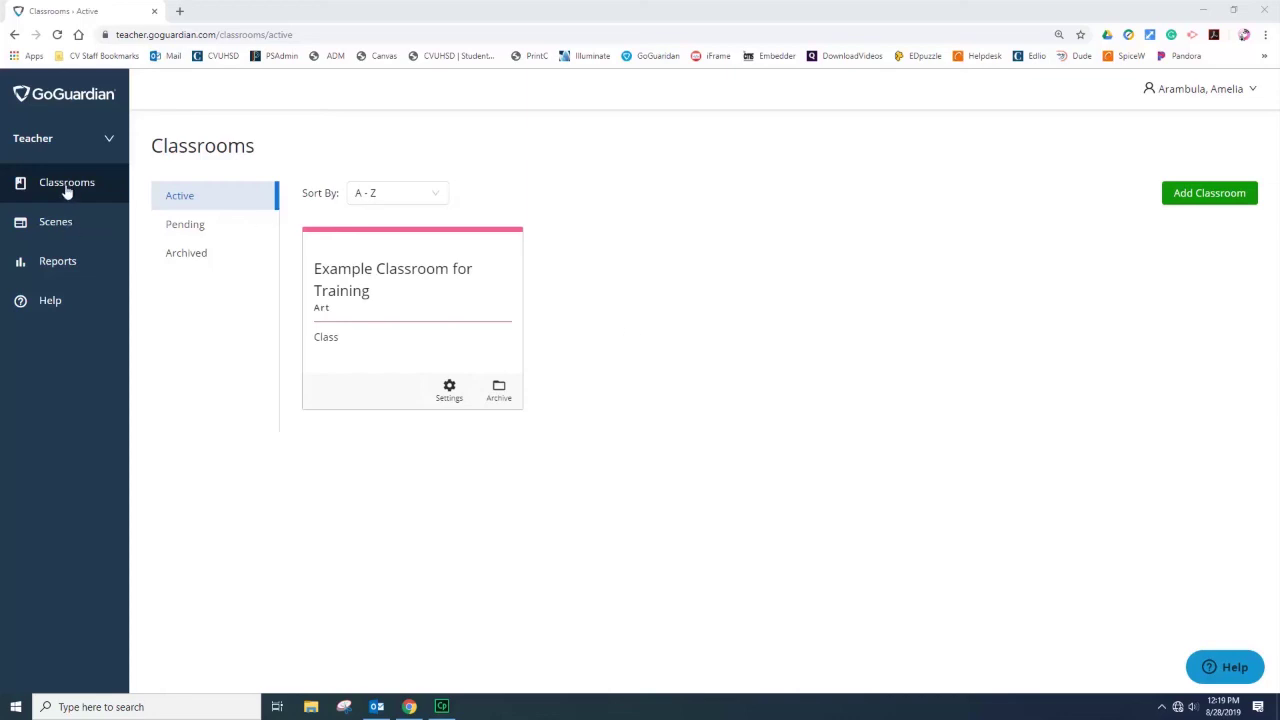
Run a Student Report for test user in Example Classroom for Training over the last 5 days
{"action": "left_click", "coordinate": [60, 264]}
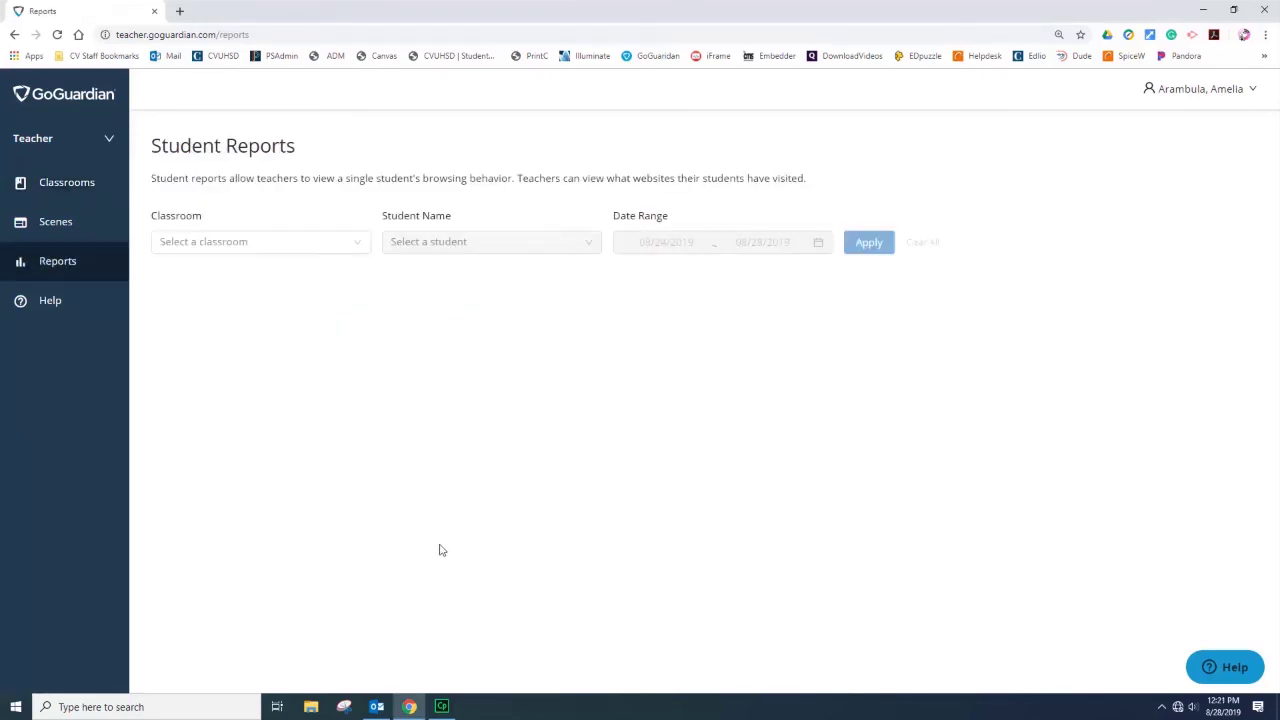
{"action": "left_click", "coordinate": [354, 242]}
{"action": "left_click", "coordinate": [295, 290]}
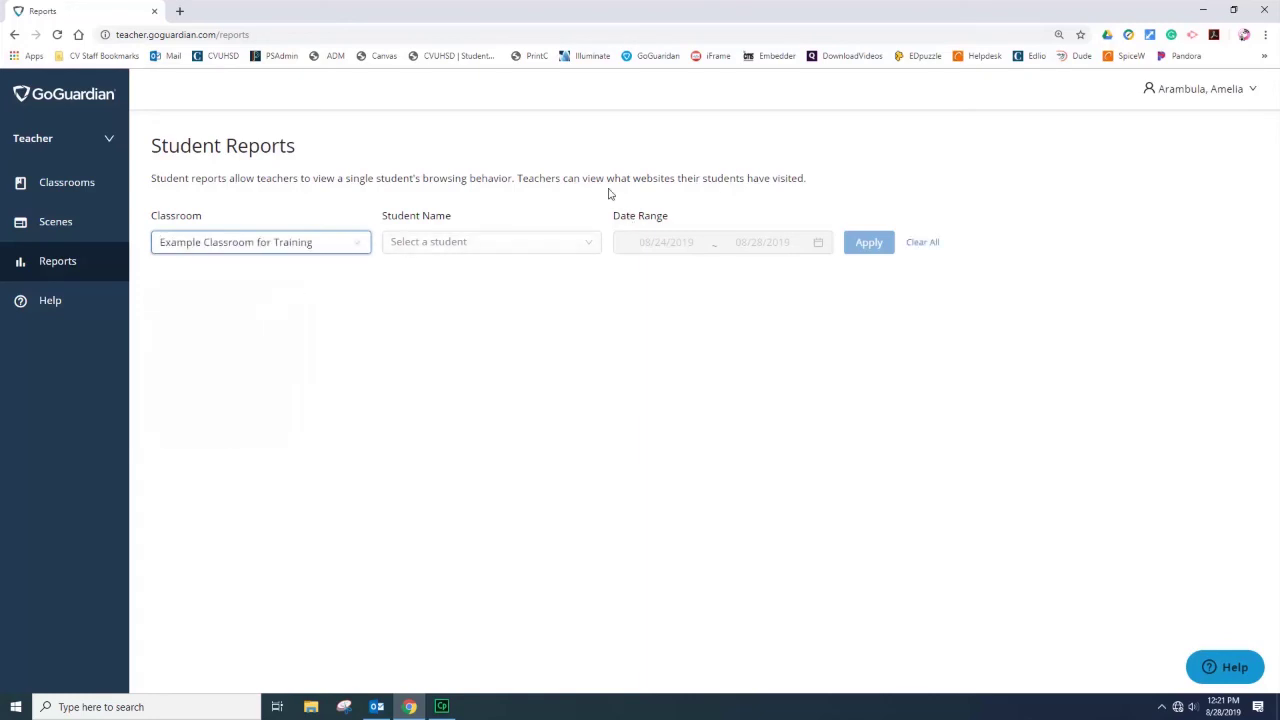
{"action": "left_click", "coordinate": [582, 241]}
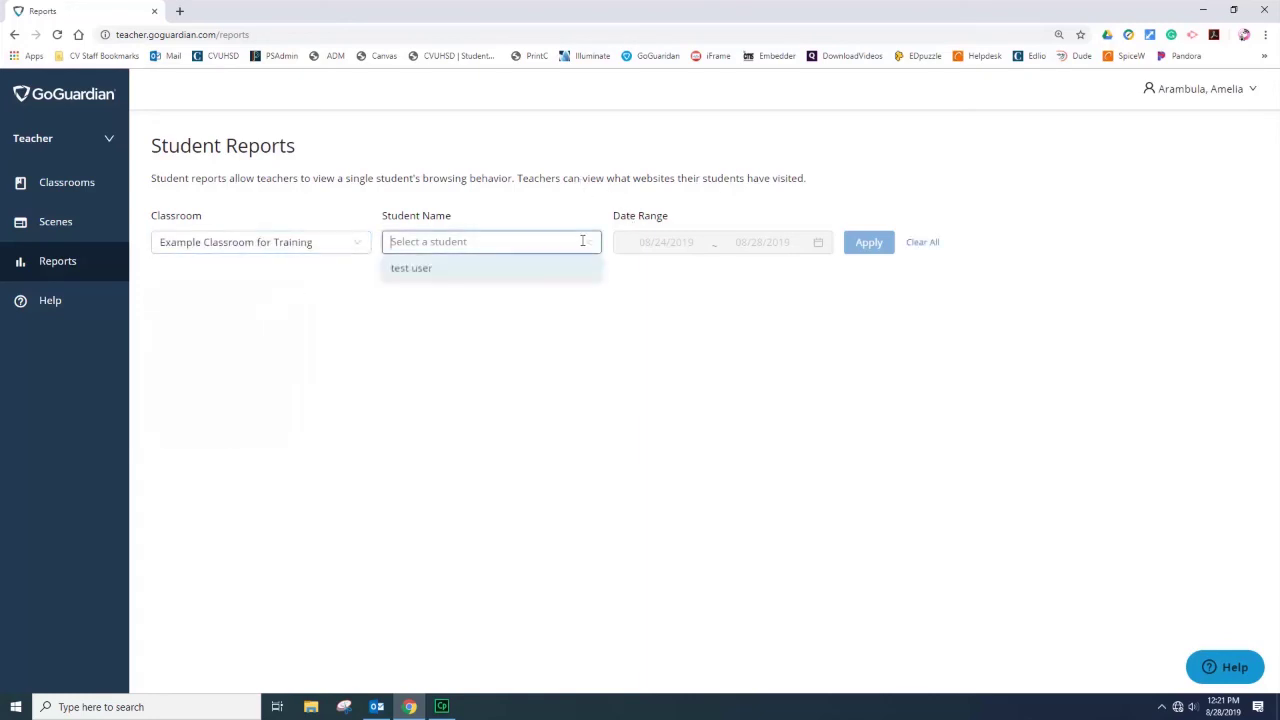
{"action": "left_click", "coordinate": [469, 277]}
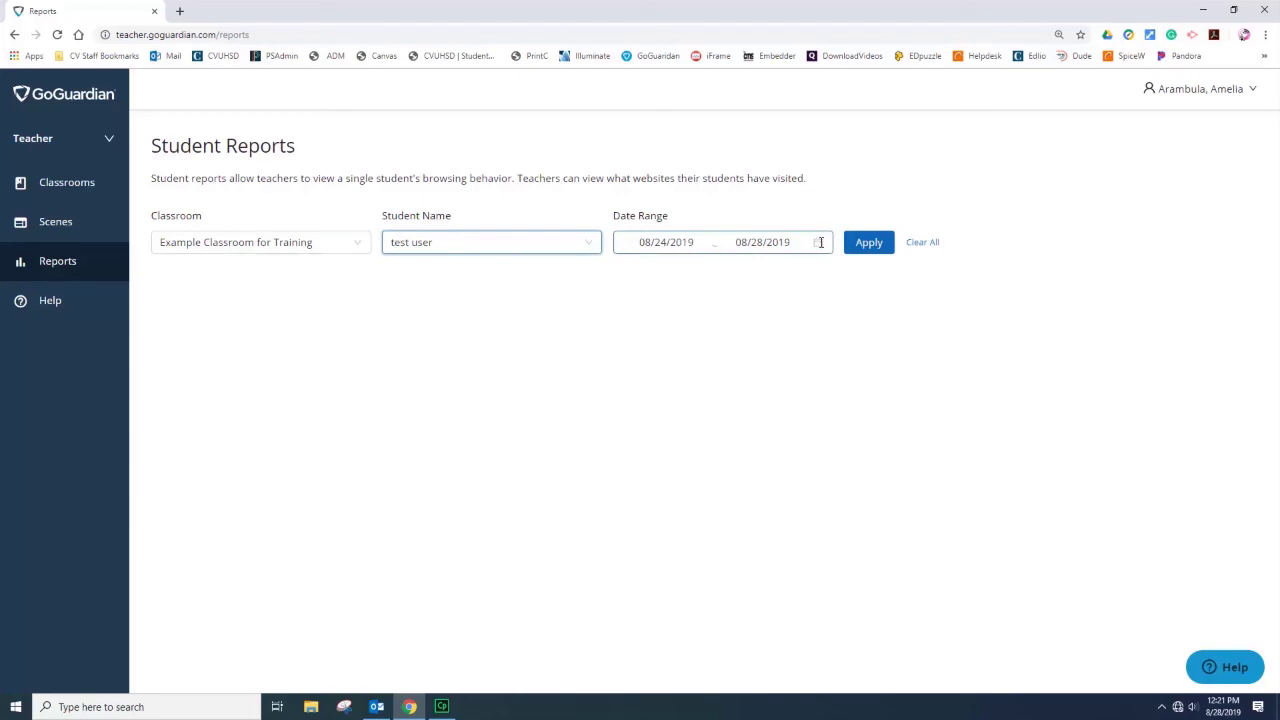
{"action": "left_click", "coordinate": [820, 242]}
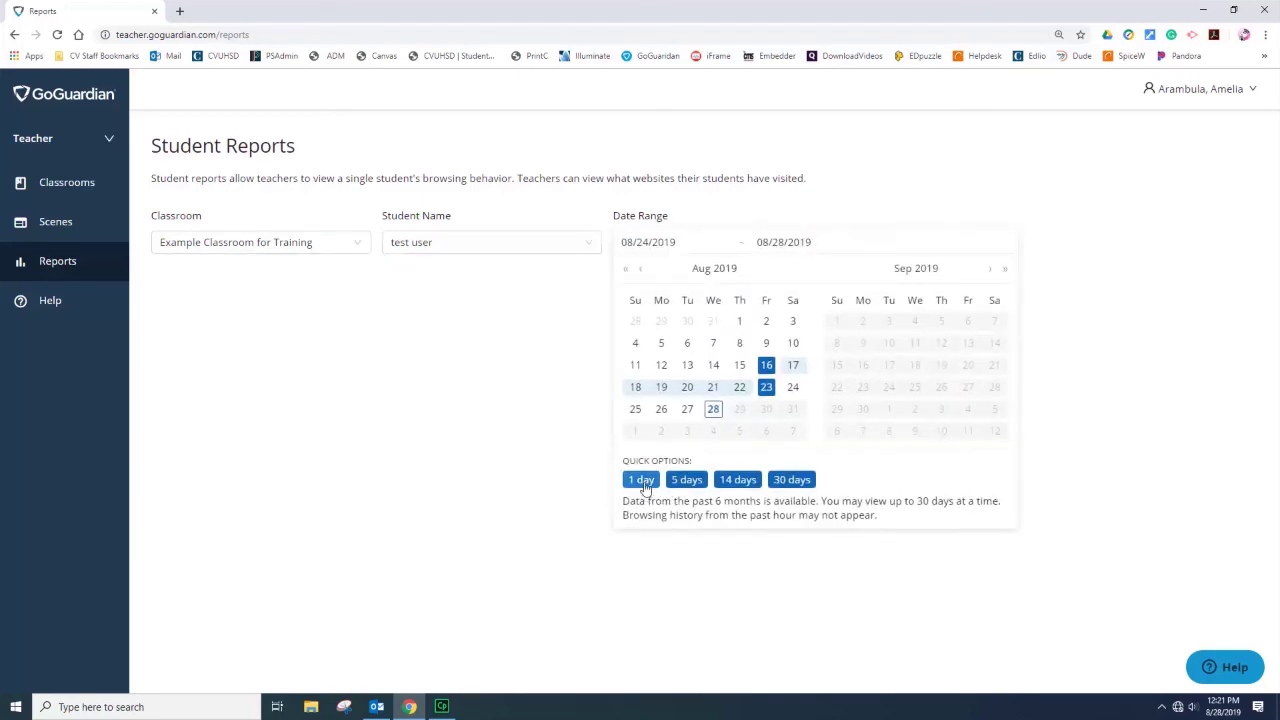
{"action": "left_click", "coordinate": [686, 482]}
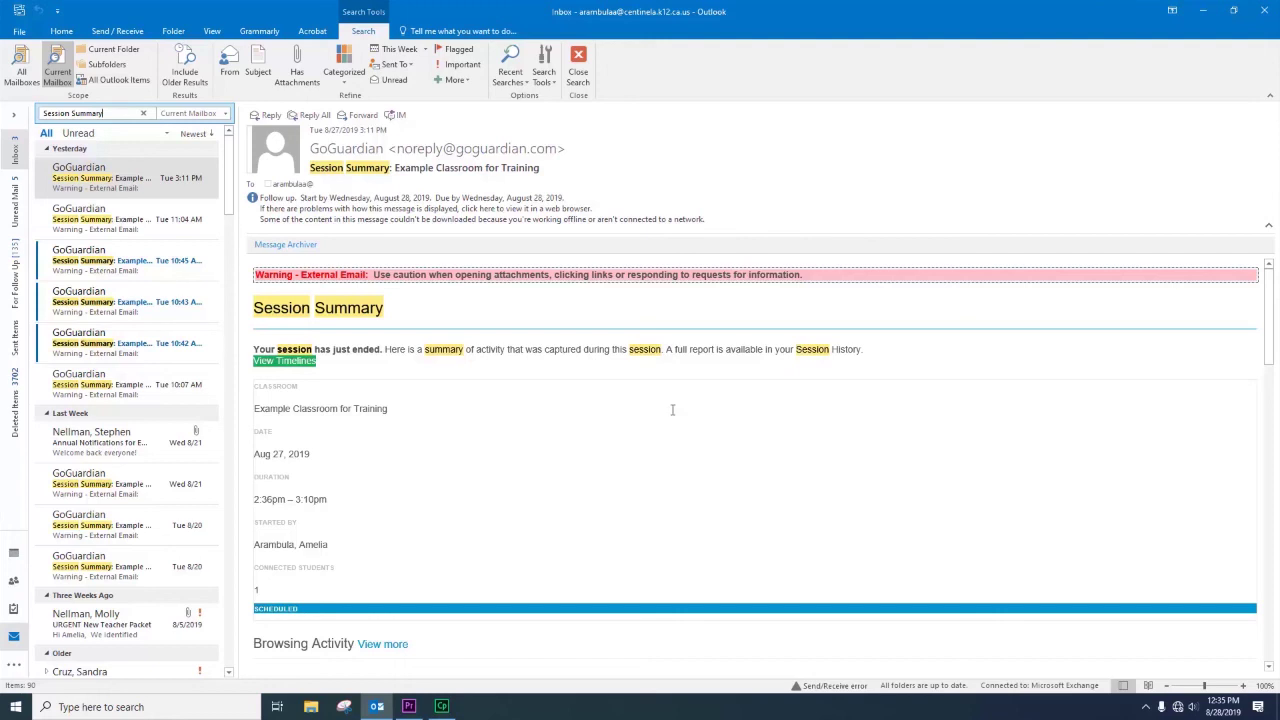
Scroll through the Session Summary email's details, activity chart and top websites
{"action": "scroll", "coordinate": [560, 528], "scroll_direction": "down", "scroll_amount": 3}
{"action": "scroll", "coordinate": [680, 557], "scroll_direction": "down", "scroll_amount": 15}
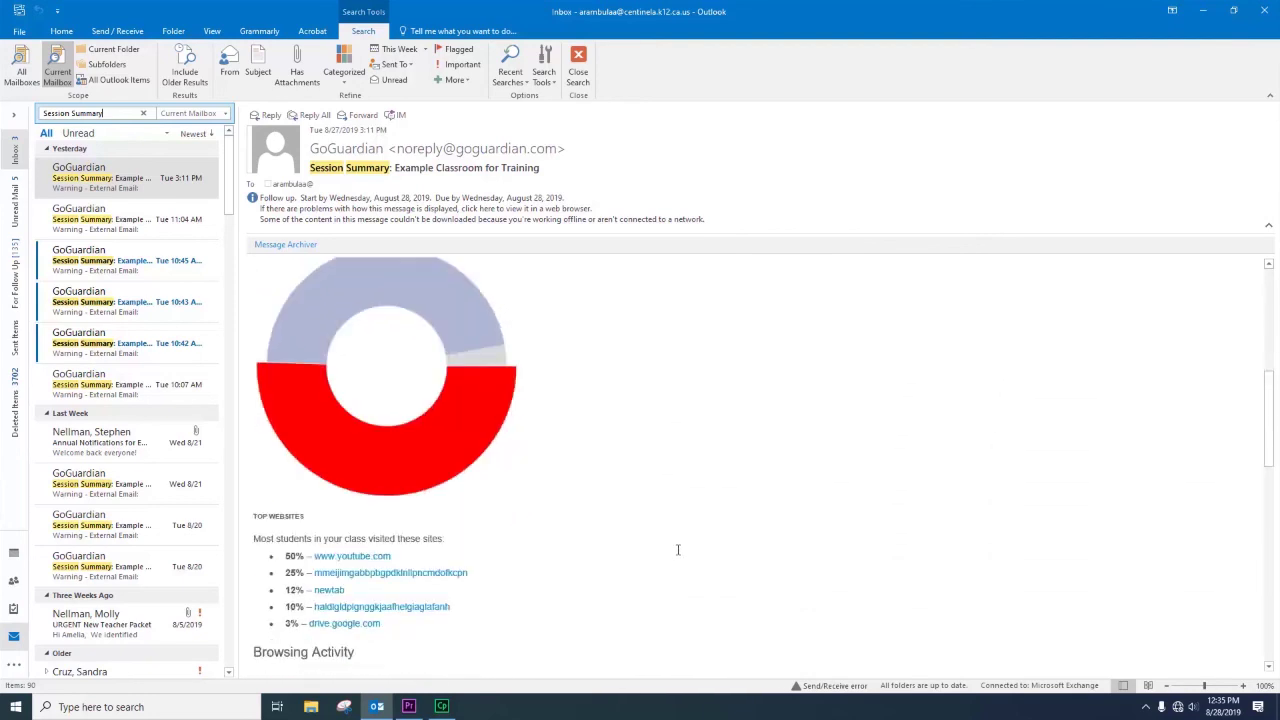
{"action": "scroll", "coordinate": [676, 547], "scroll_direction": "up", "scroll_amount": 15}
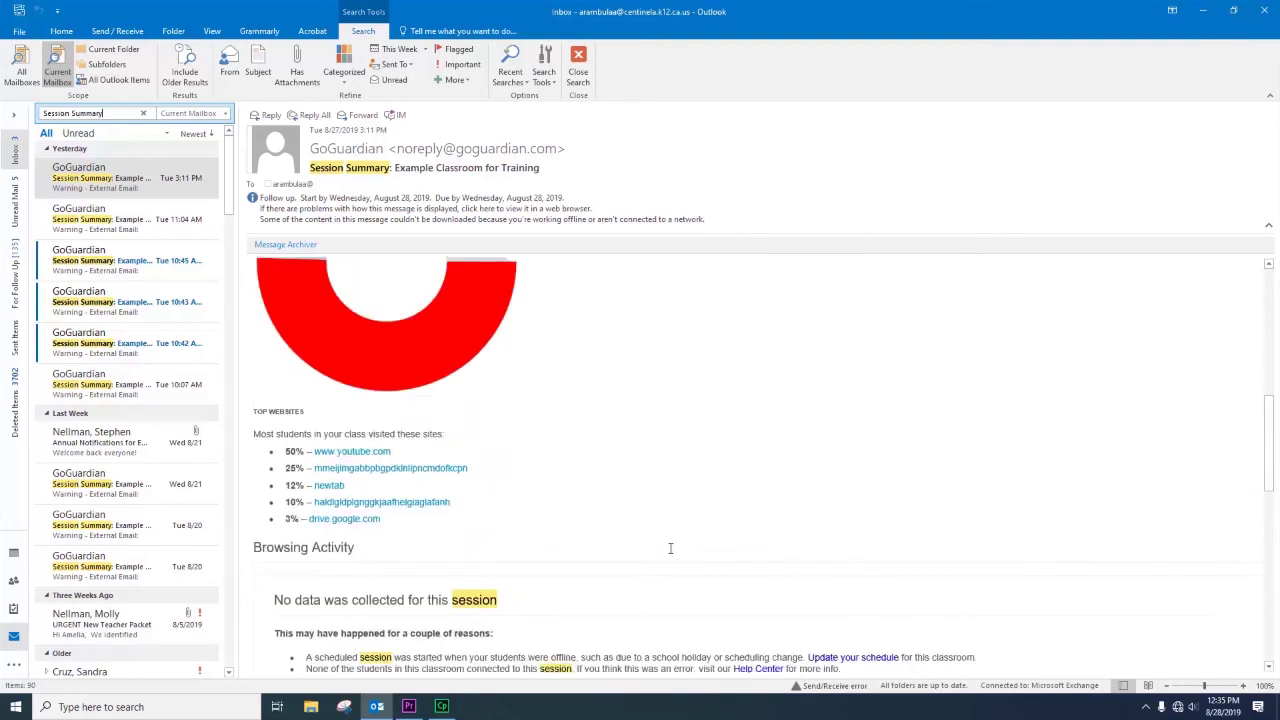
{"action": "scroll", "coordinate": [675, 581], "scroll_direction": "up", "scroll_amount": 1}
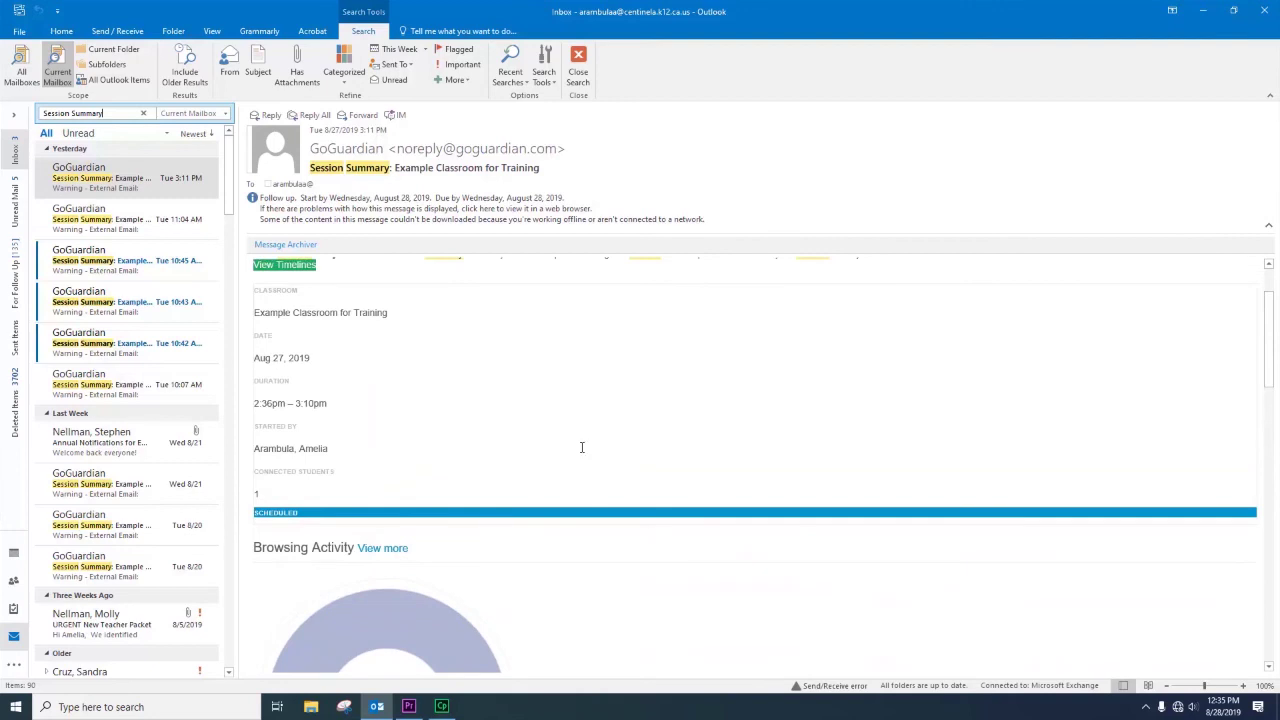